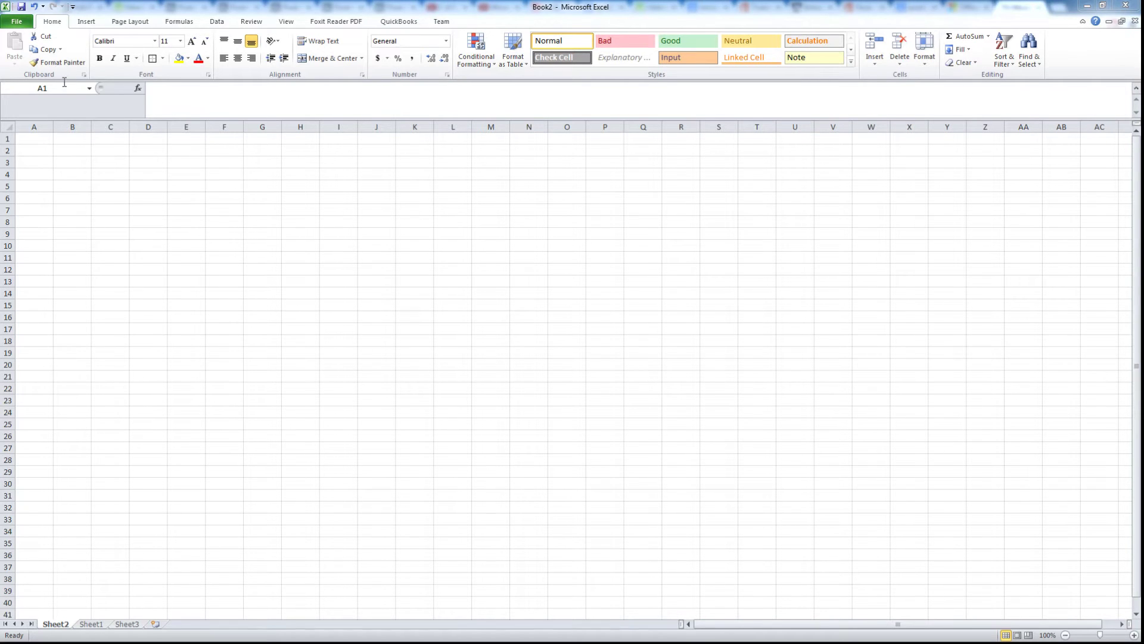
# Step: Enter 1, 2 and 3 in cells A1 to A3
pyautogui.click(22, 141)
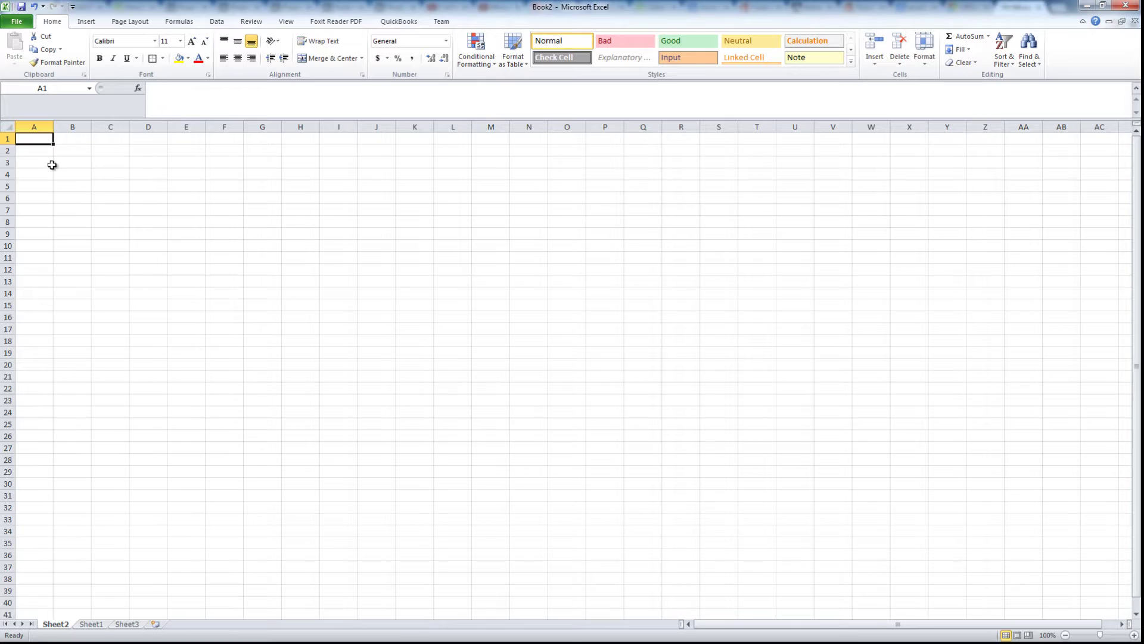
pyautogui.write('1')
pyautogui.press('Return')
pyautogui.write('2')
pyautogui.press('Return')
pyautogui.write('3')
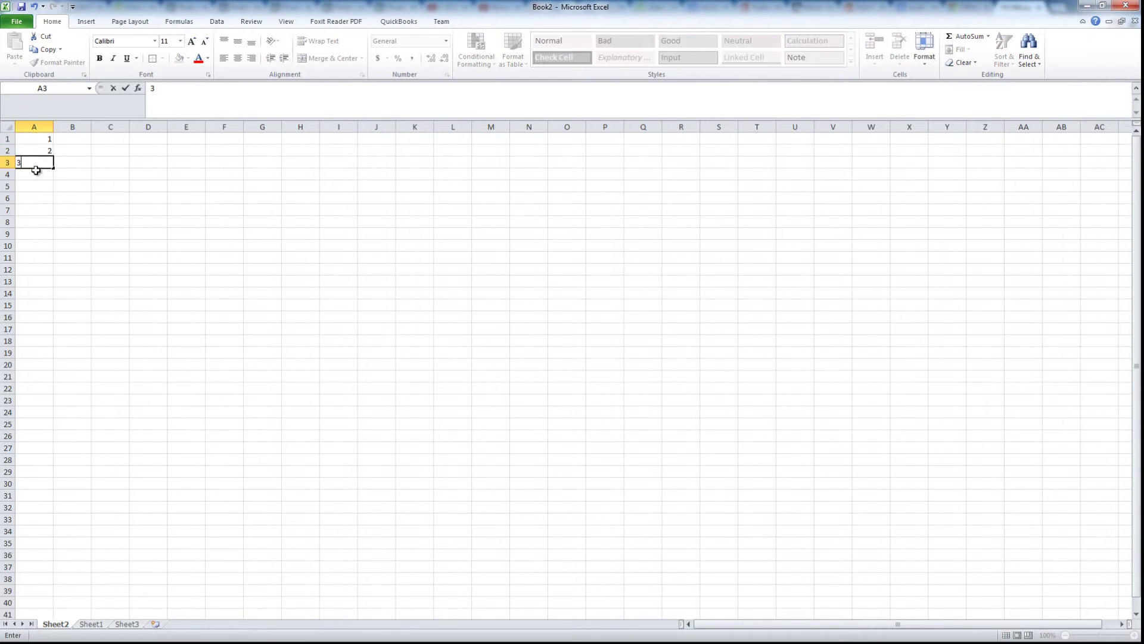
pyautogui.press('Return')
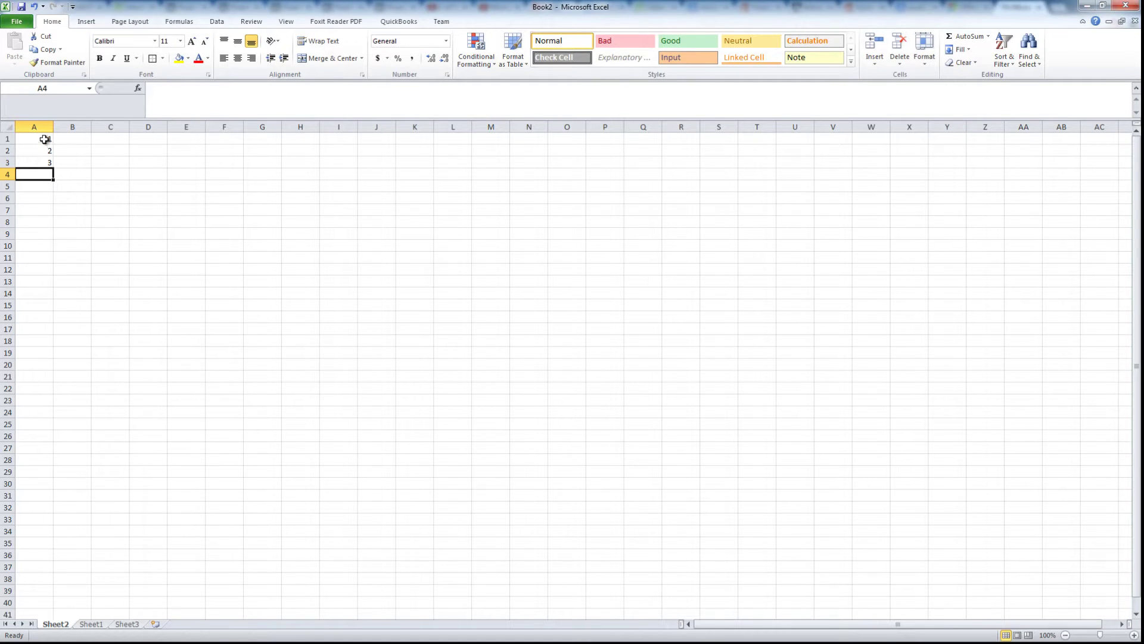
# Step: Extend the number series down column A from 1 to 37 in row 37
pyautogui.moveTo(42, 138); pyautogui.dragTo(51, 164)
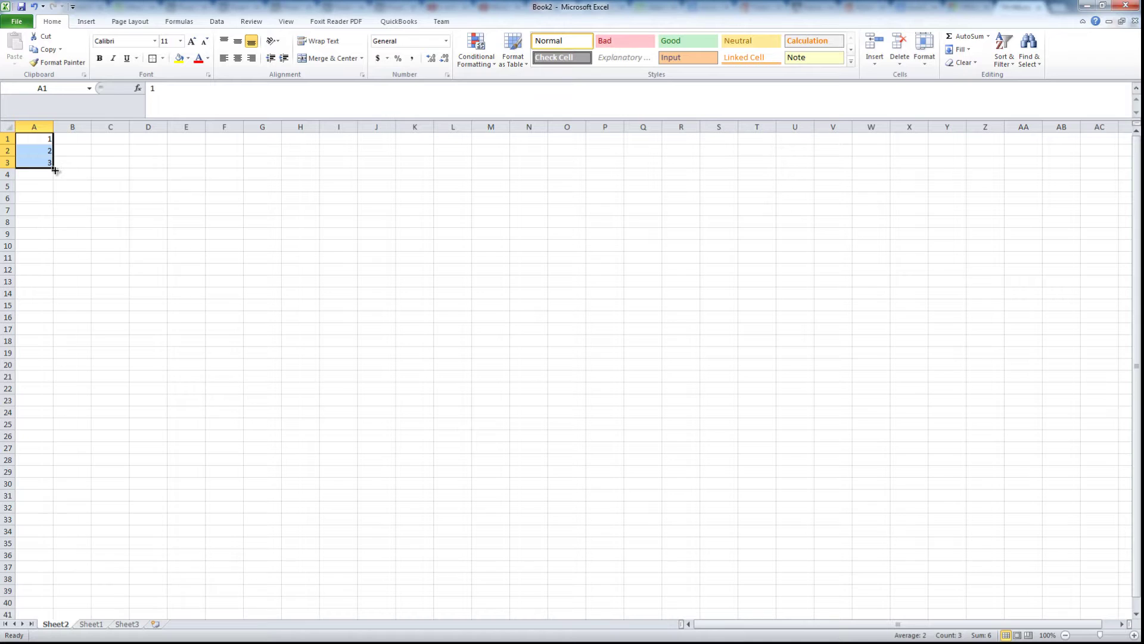
pyautogui.moveTo(53, 168); pyautogui.dragTo(37, 421)
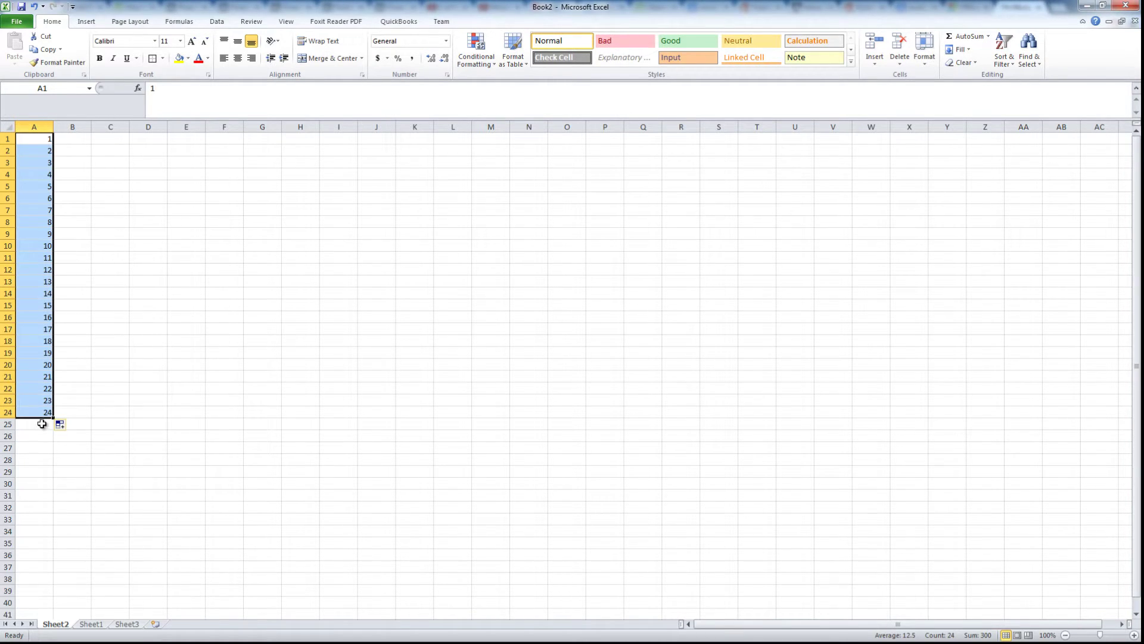
pyautogui.moveTo(53, 419); pyautogui.dragTo(60, 568)
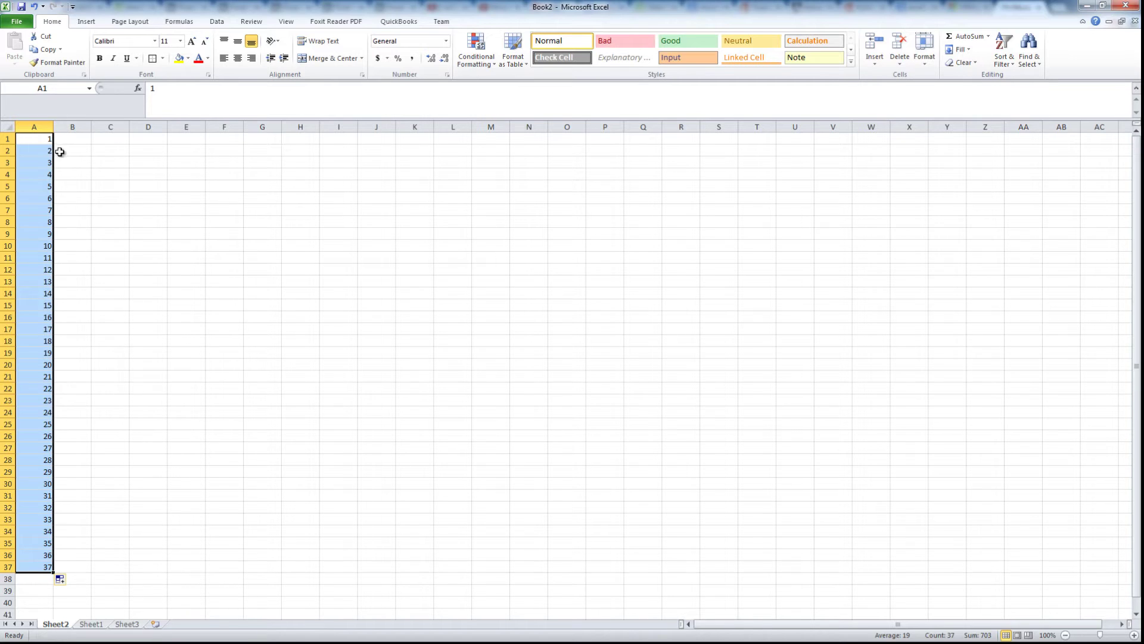
# Step: Enter 1 in B1 and copy it into B2:B37
pyautogui.click(77, 141)
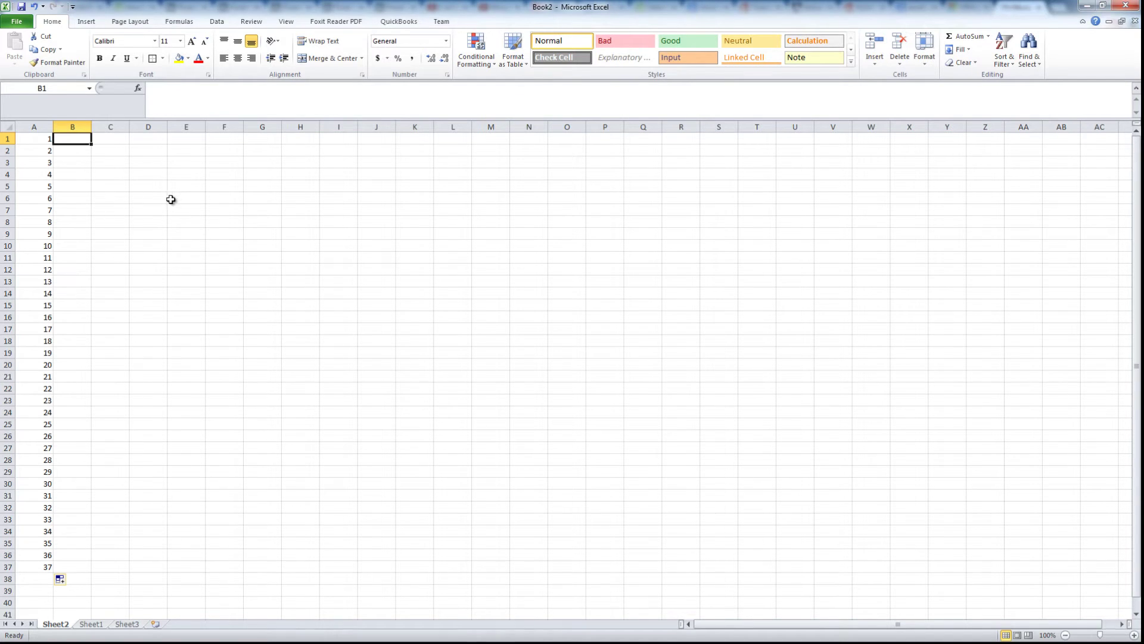
pyautogui.write('1')
pyautogui.press('Return')
pyautogui.click(77, 141)
pyautogui.hotkey('ctrl', 'c')
pyautogui.moveTo(84, 154); pyautogui.dragTo(72, 568)
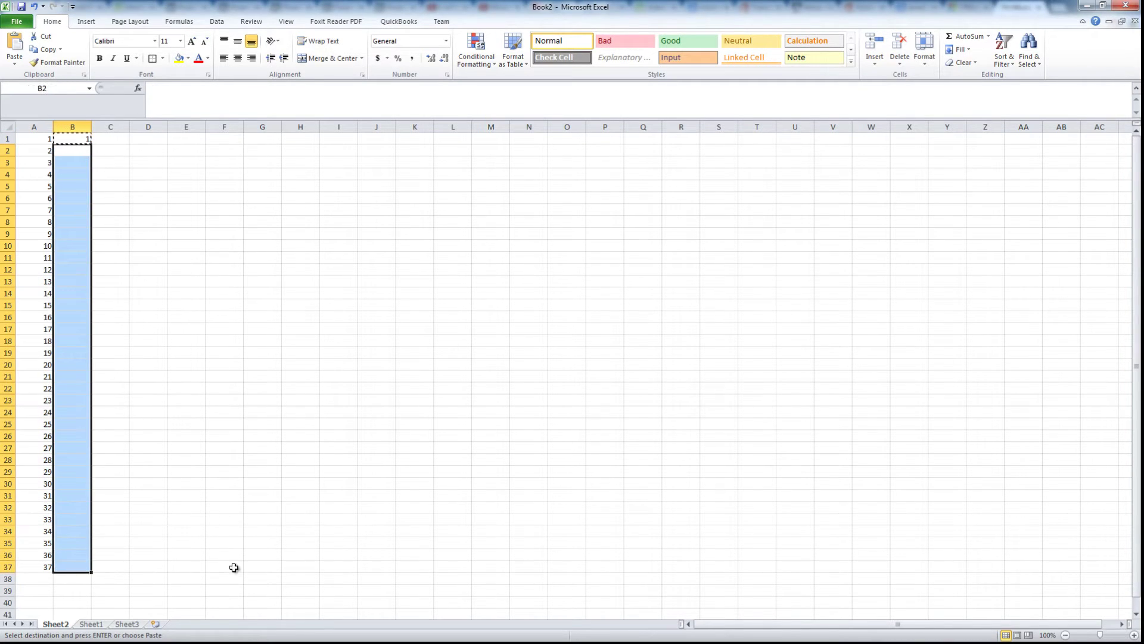
pyautogui.hotkey('ctrl', 'v')
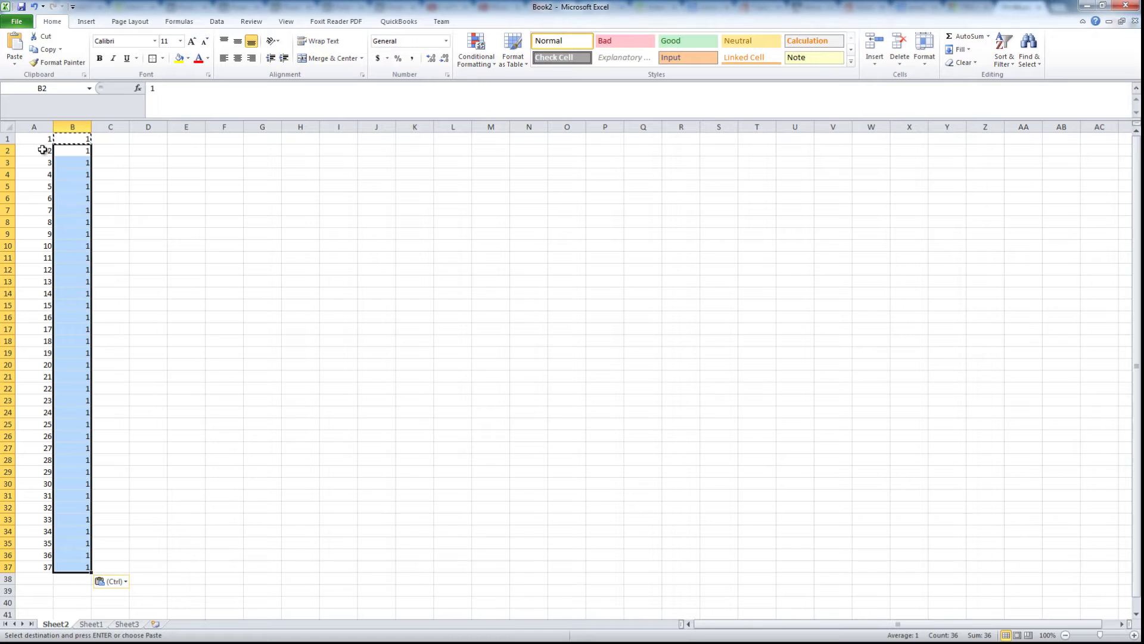
pyautogui.click(112, 139)
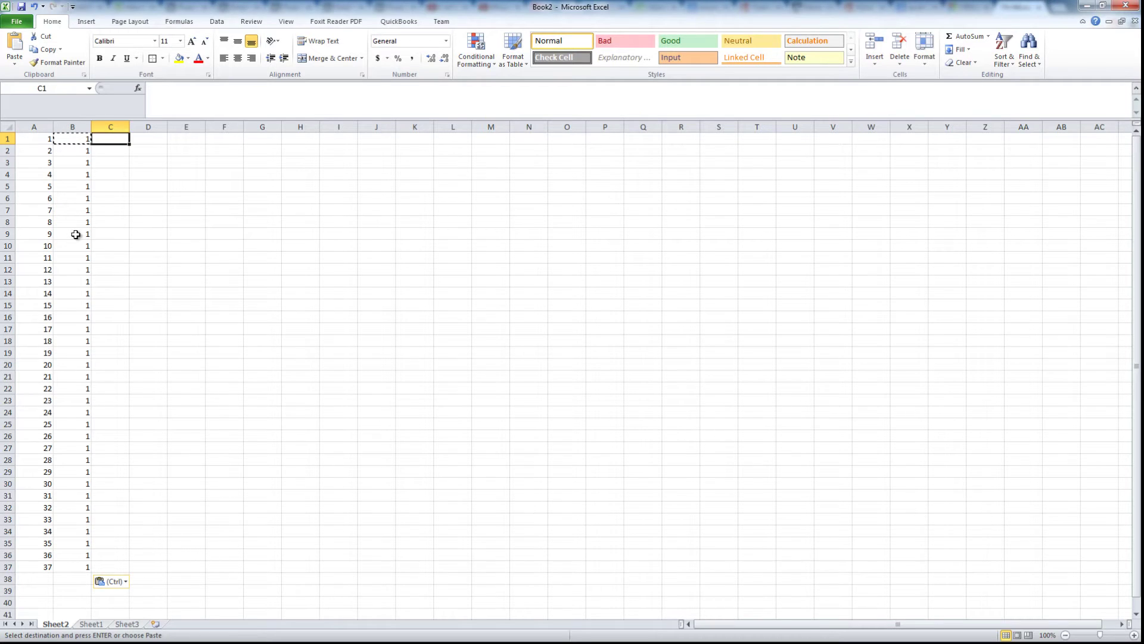
# Step: Enter 1, 5, 9 in C1:C3 and fill the step-4 series down to 141 in C36
pyautogui.write('1')
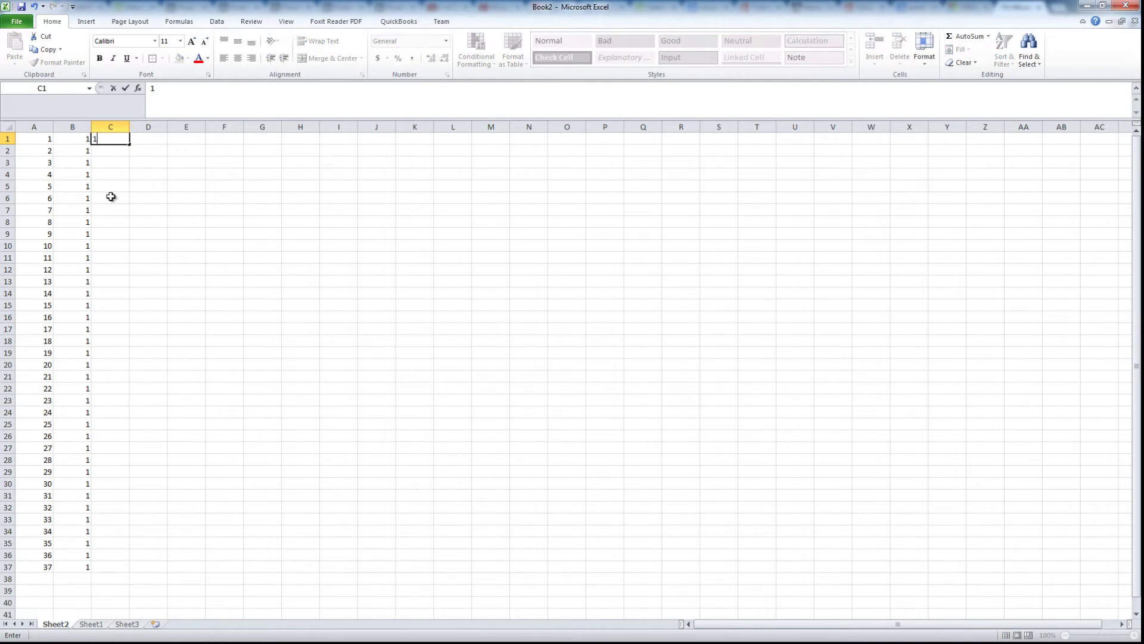
pyautogui.click(110, 153)
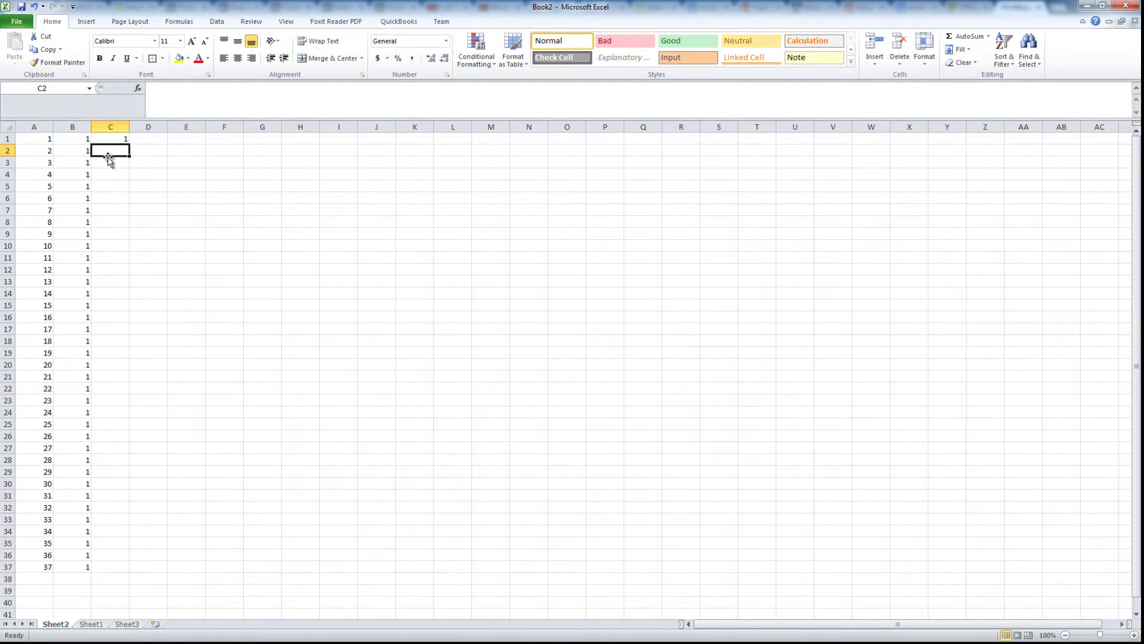
pyautogui.write('5')
pyautogui.click(108, 166)
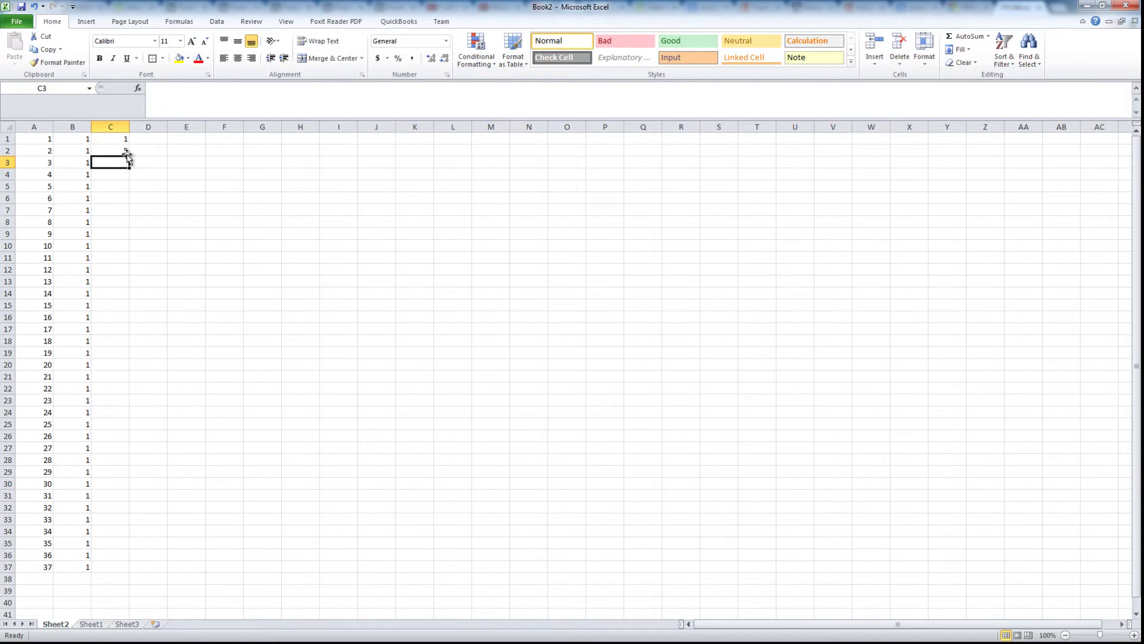
pyautogui.doubleClick(121, 162)
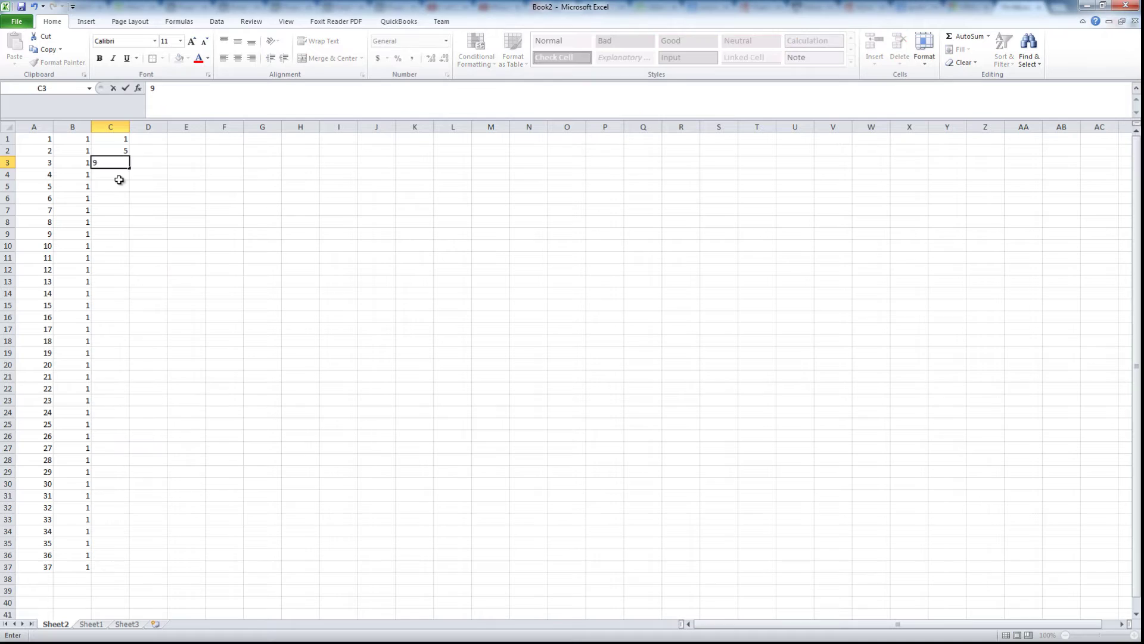
pyautogui.click(118, 178)
pyautogui.moveTo(122, 139); pyautogui.dragTo(129, 167)
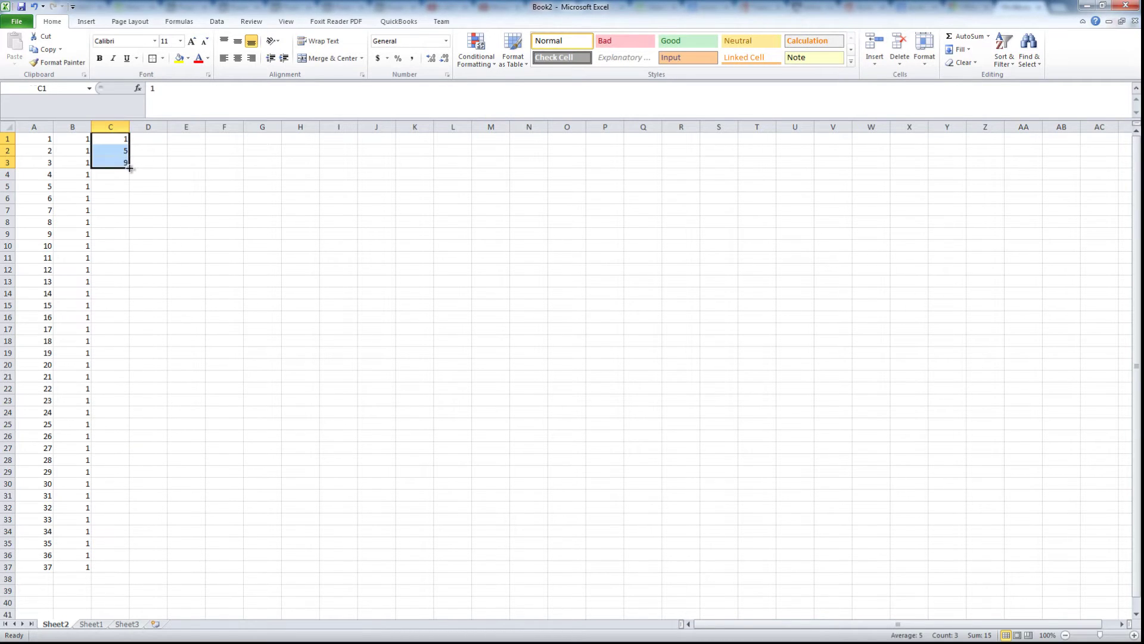
pyautogui.moveTo(132, 215); pyautogui.dragTo(94, 558)
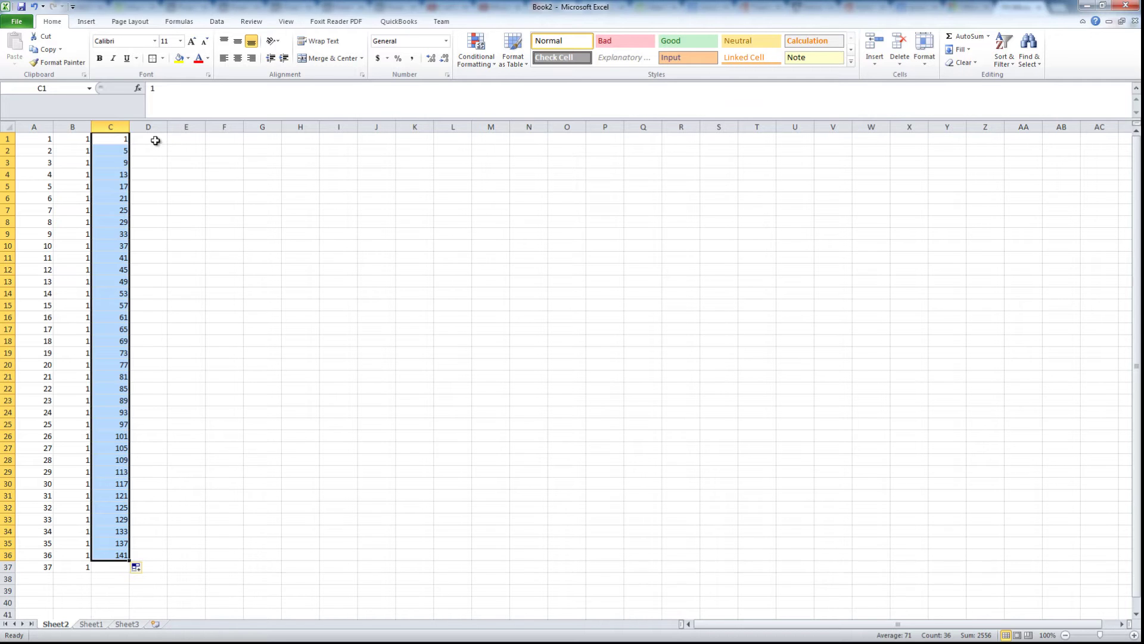
# Step: Enter 123 in both D1 and D2
pyautogui.click(155, 140)
pyautogui.write('123')
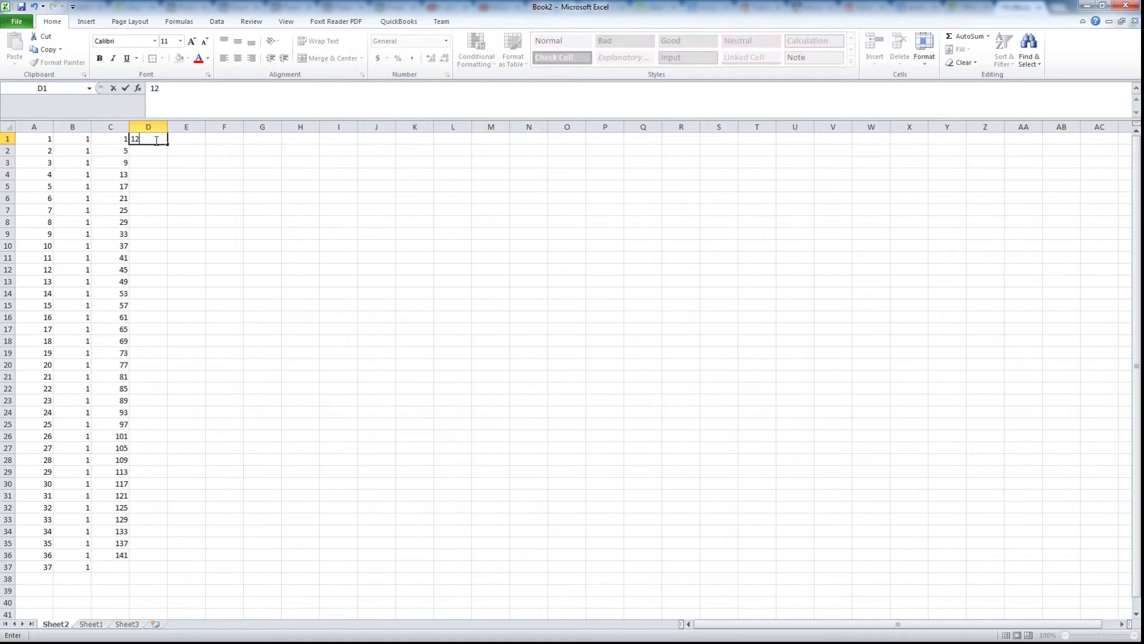
pyautogui.click(155, 151)
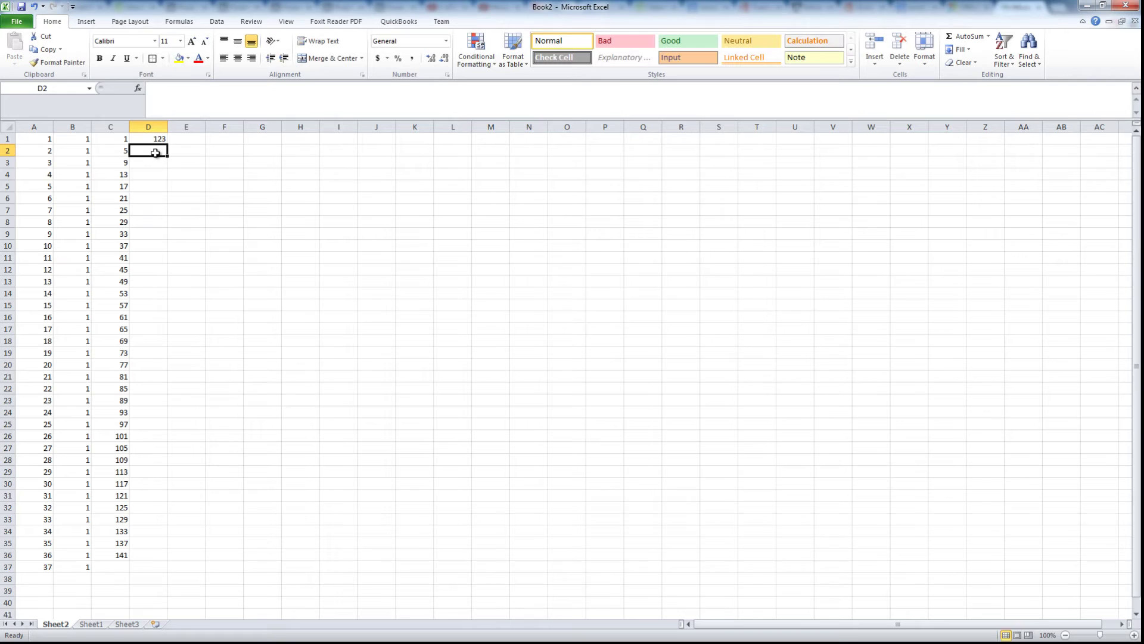
pyautogui.write('123')
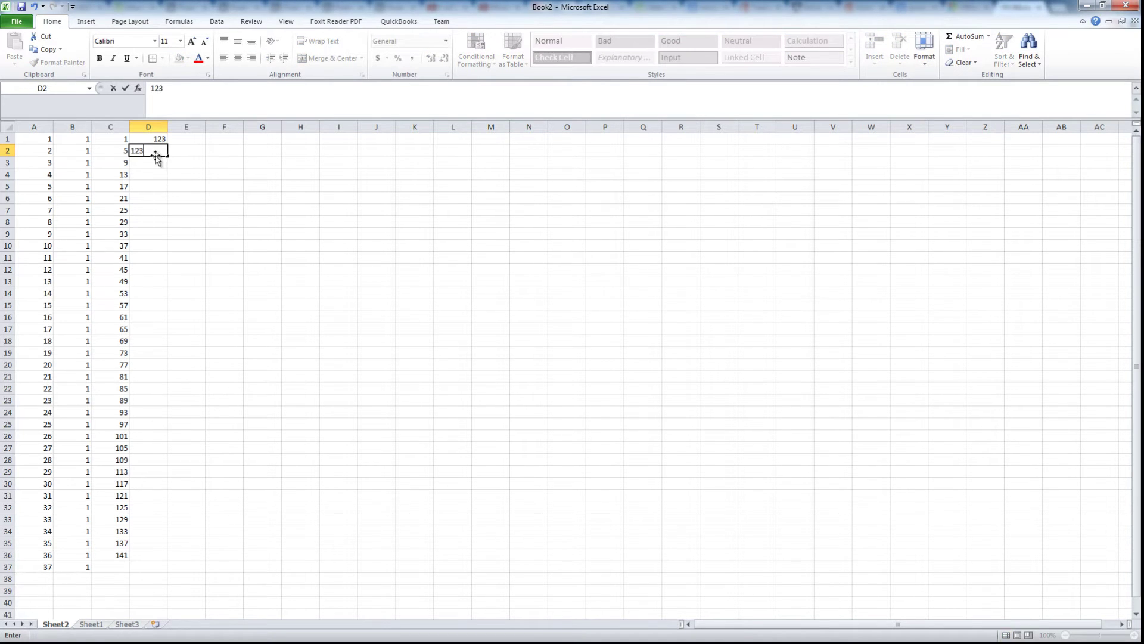
pyautogui.press('Return')
# Step: Make D1:D2 bold with a yellow fill and copy them down to D31
pyautogui.moveTo(161, 138); pyautogui.dragTo(161, 151)
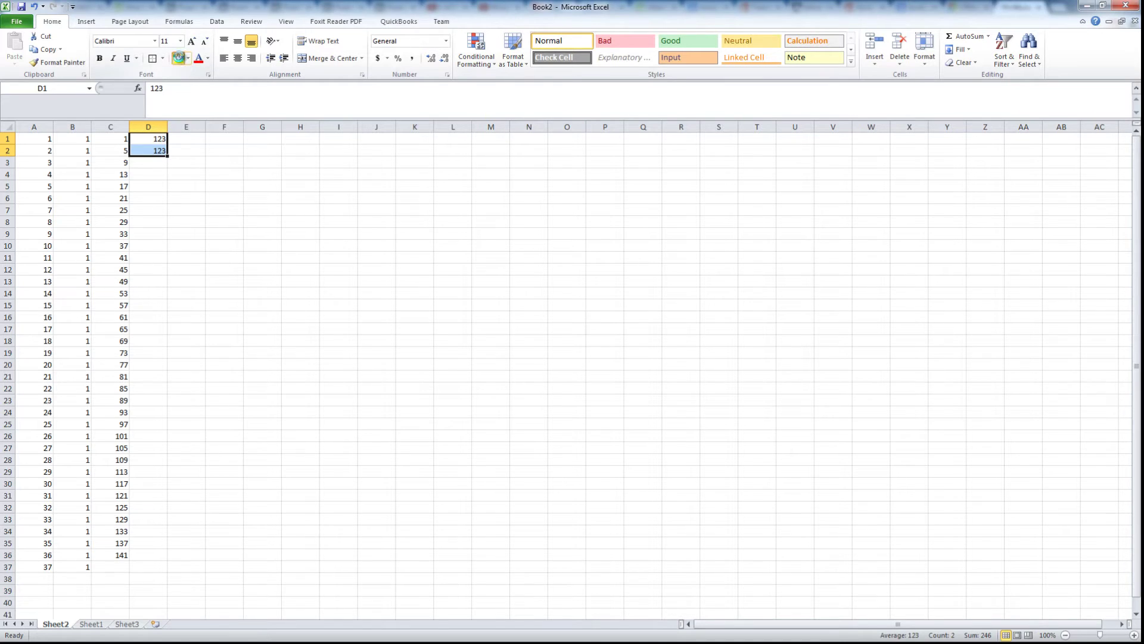
pyautogui.click(178, 59)
pyautogui.click(98, 59)
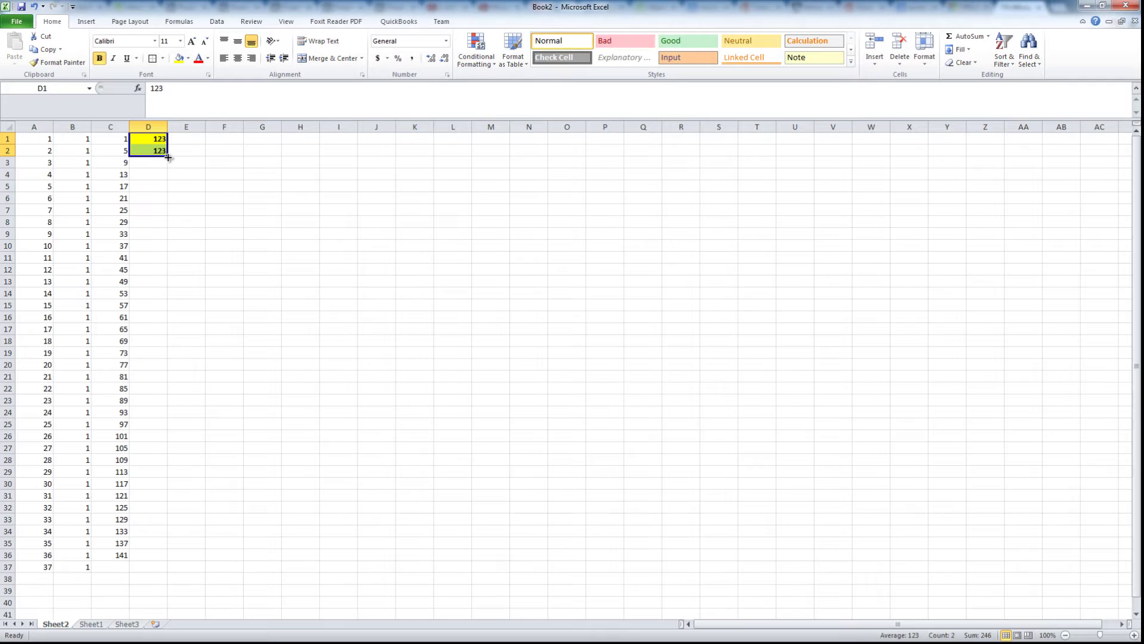
pyautogui.moveTo(169, 157); pyautogui.dragTo(167, 499)
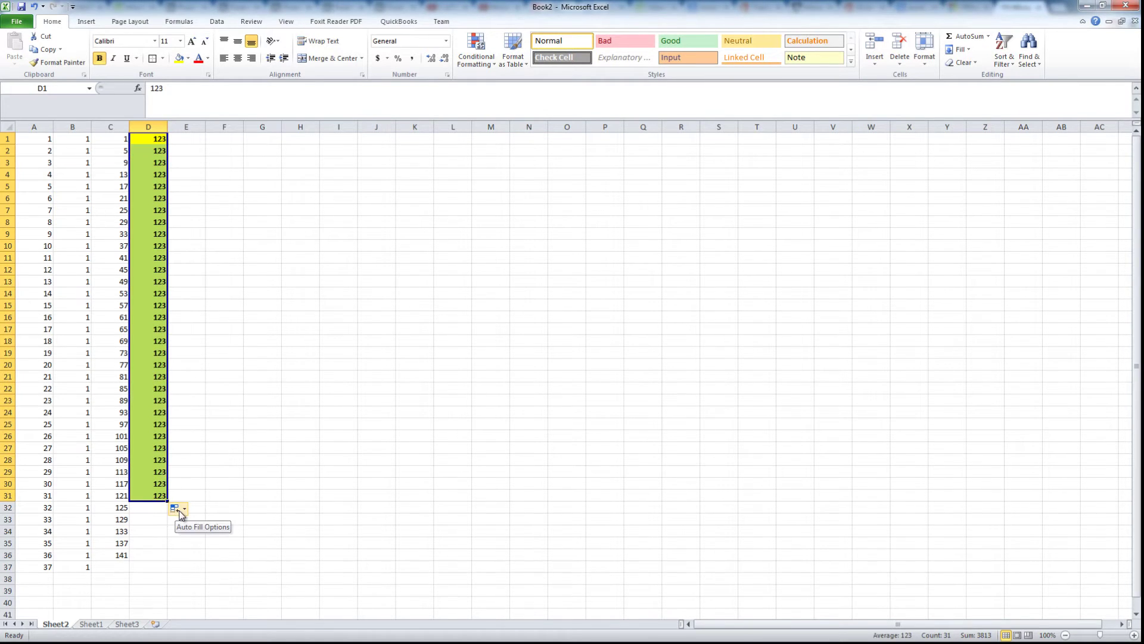
# Step: Try the Auto Fill options on D3:D31, settling on Fill Formatting Only
pyautogui.click(185, 511)
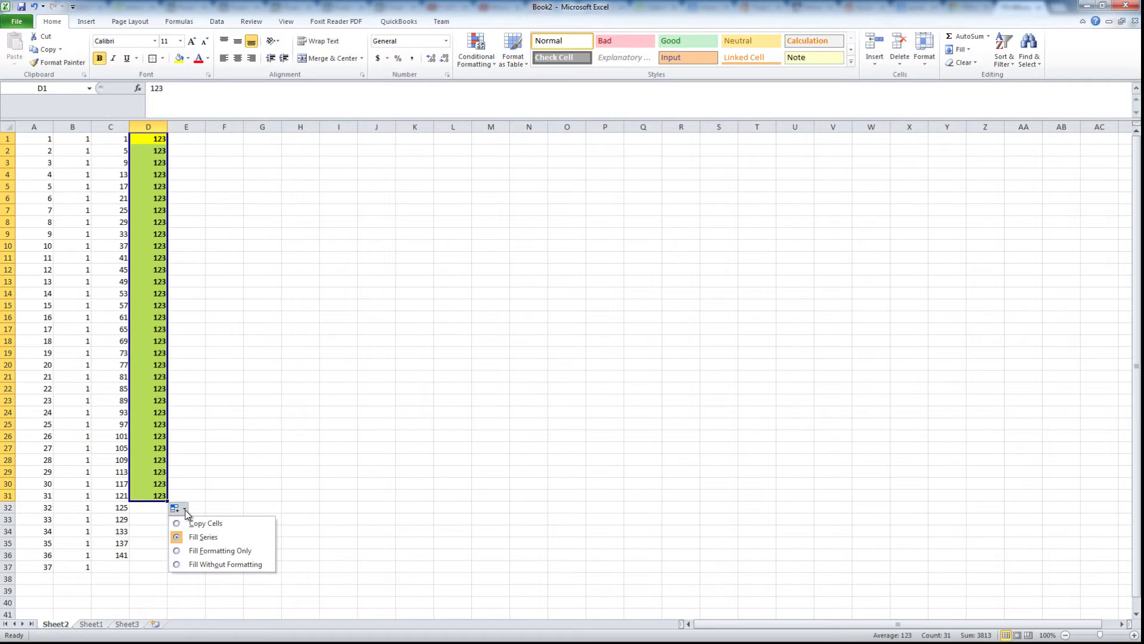
pyautogui.click(182, 552)
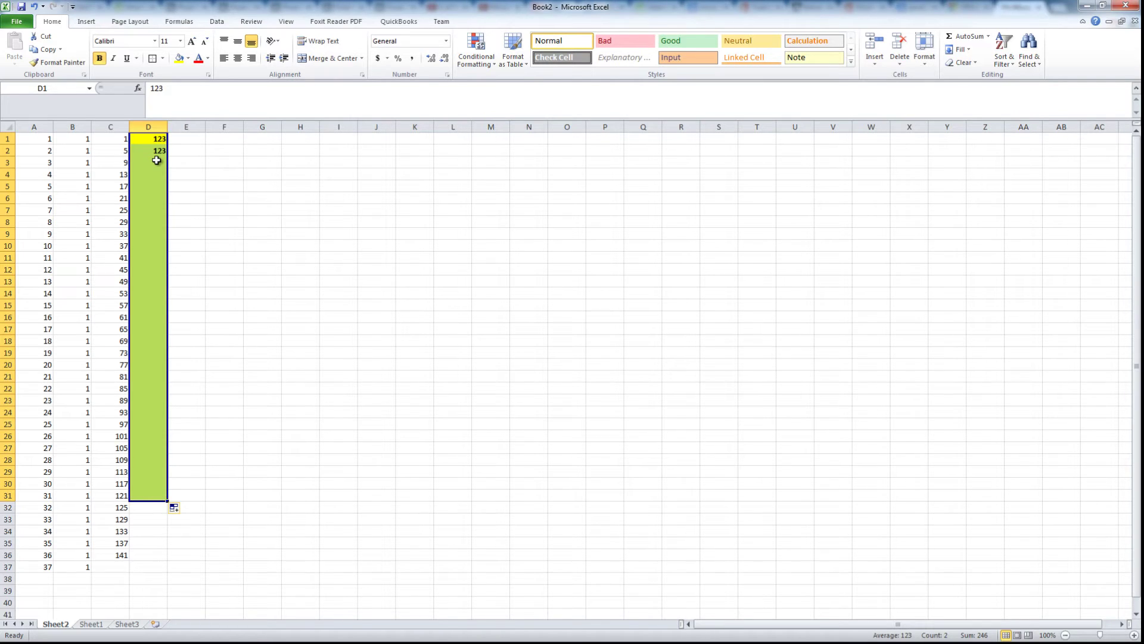
pyautogui.click(185, 510)
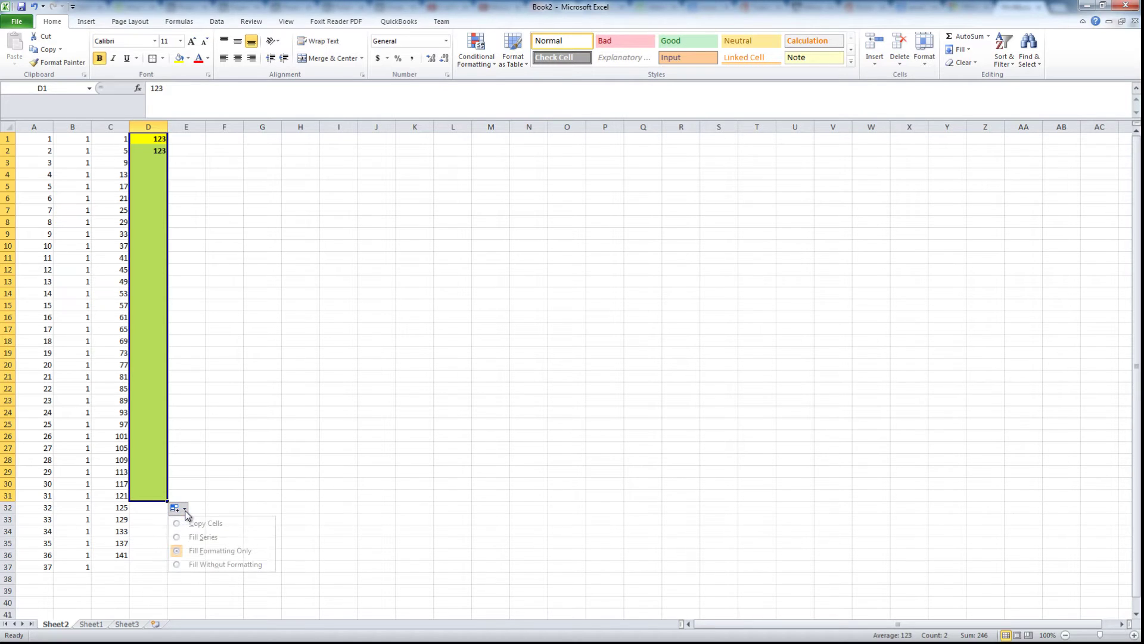
pyautogui.click(226, 567)
pyautogui.click(227, 567)
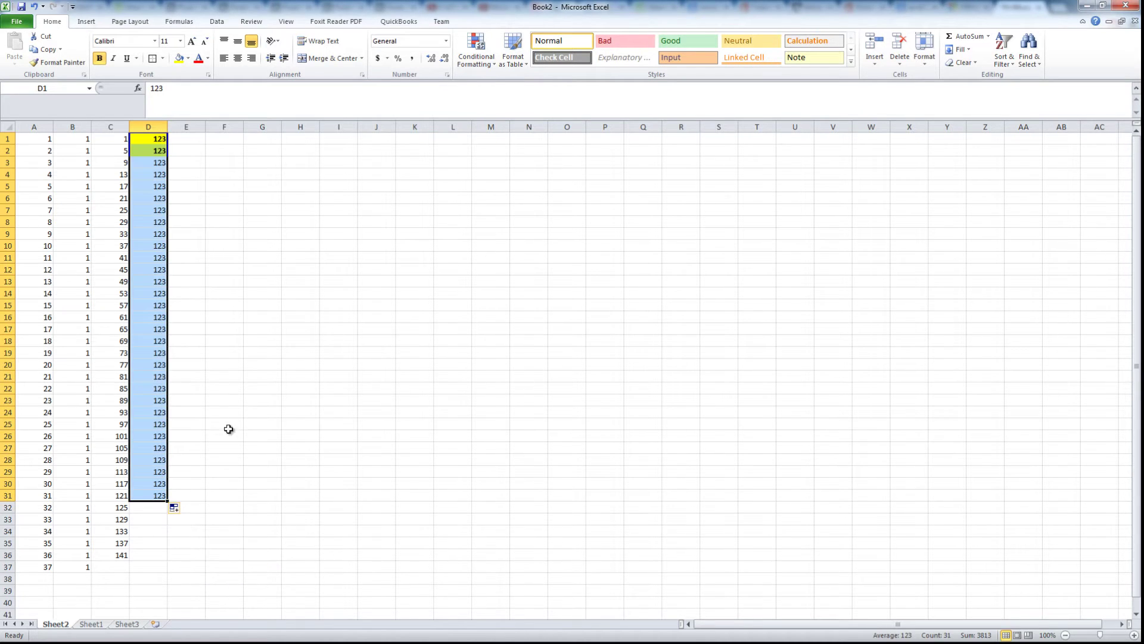
pyautogui.click(162, 152)
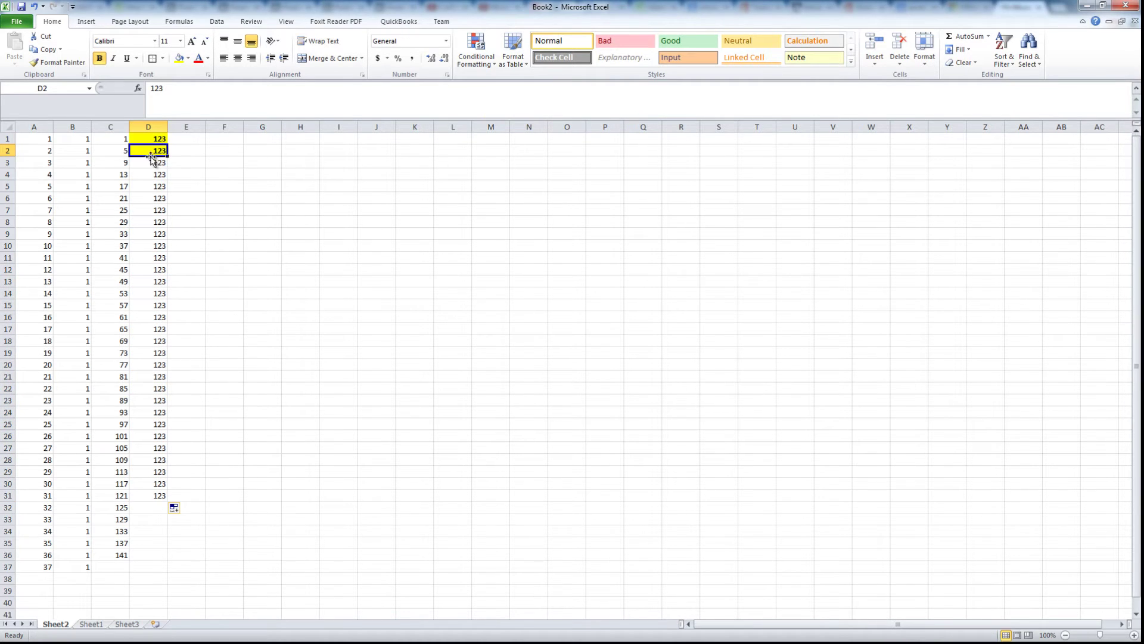
pyautogui.click(185, 511)
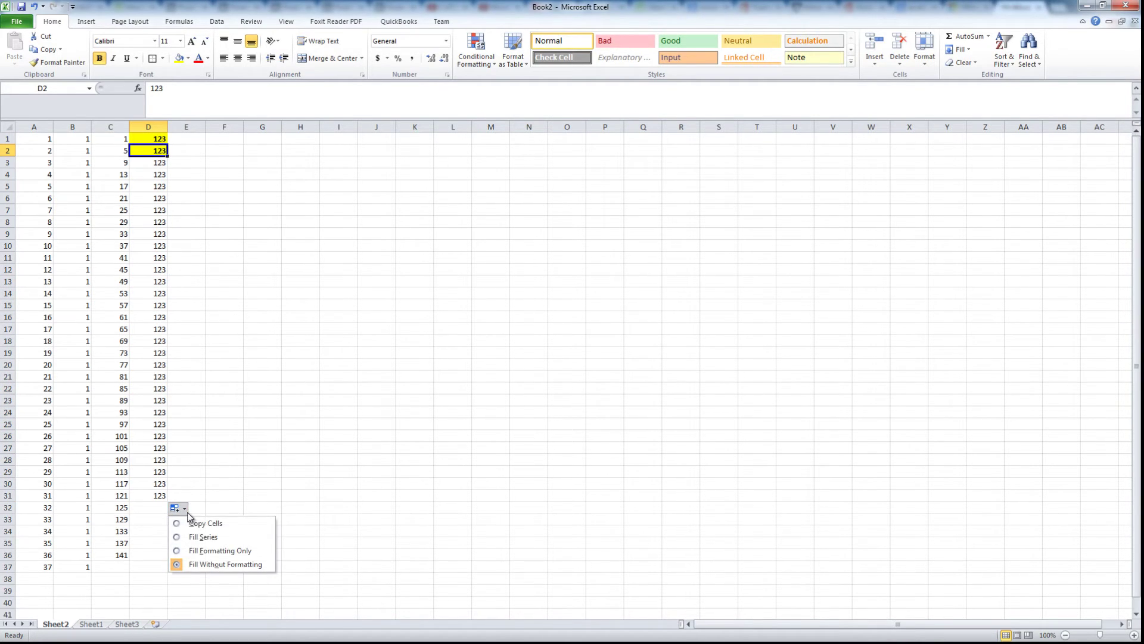
pyautogui.click(212, 549)
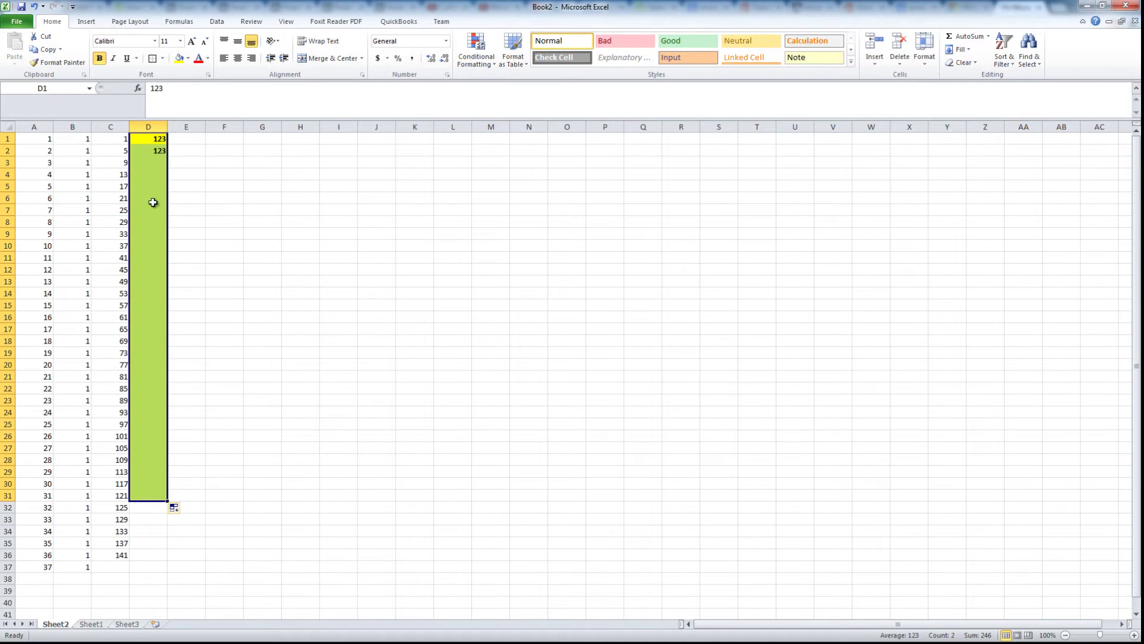
# Step: Enter 1234 in D3 and 23345 in D5
pyautogui.click(154, 163)
pyautogui.write('1234')
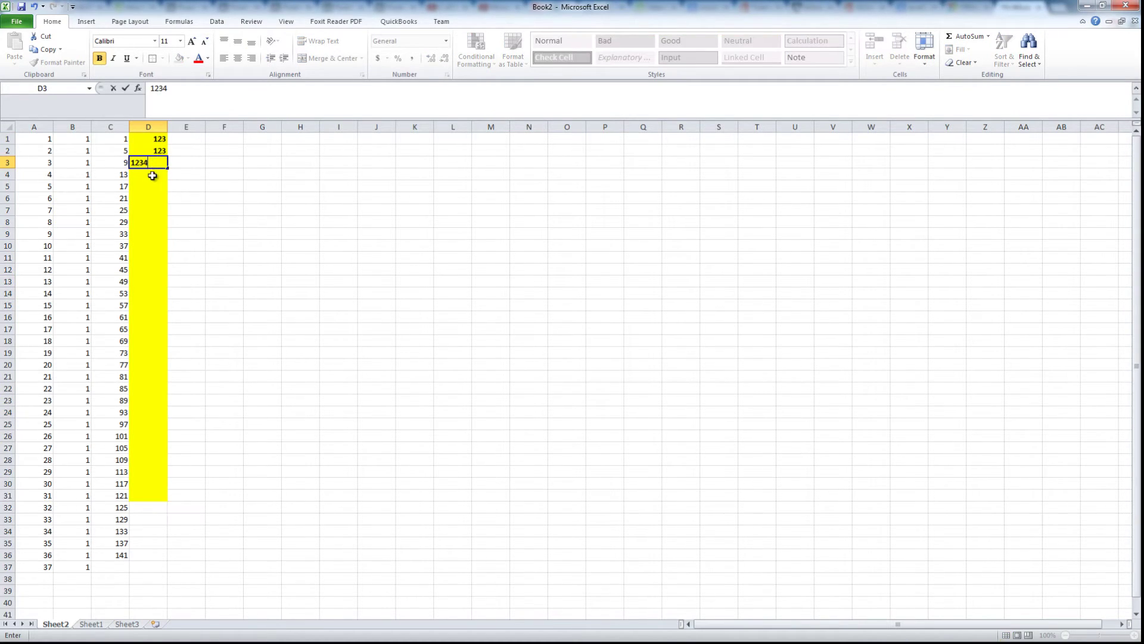
pyautogui.click(153, 185)
pyautogui.write('23345')
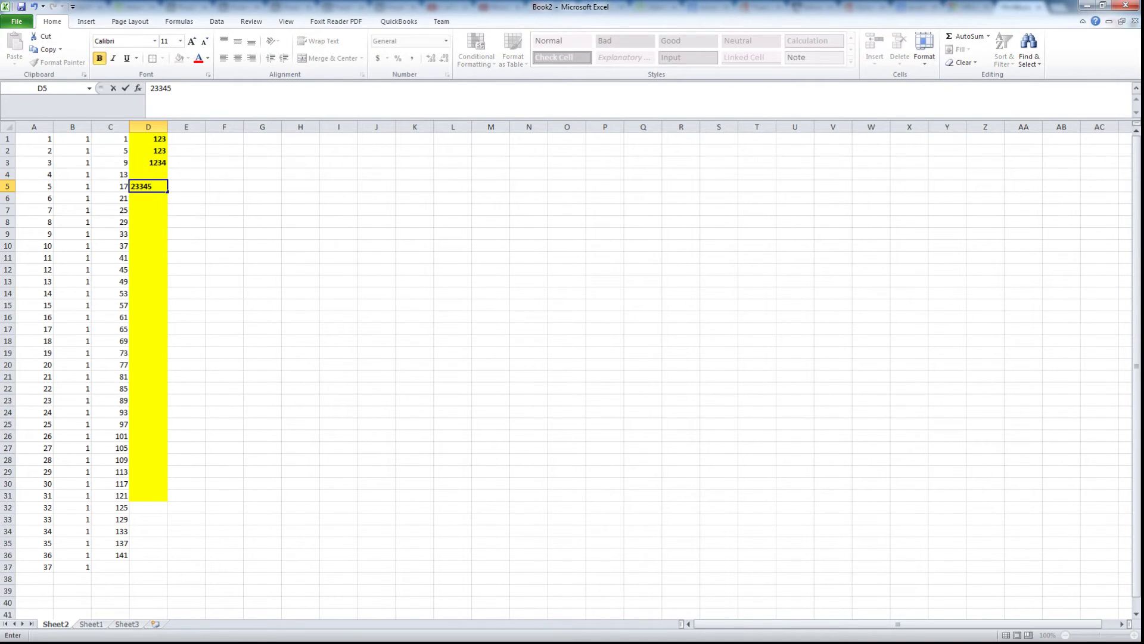
pyautogui.click(186, 221)
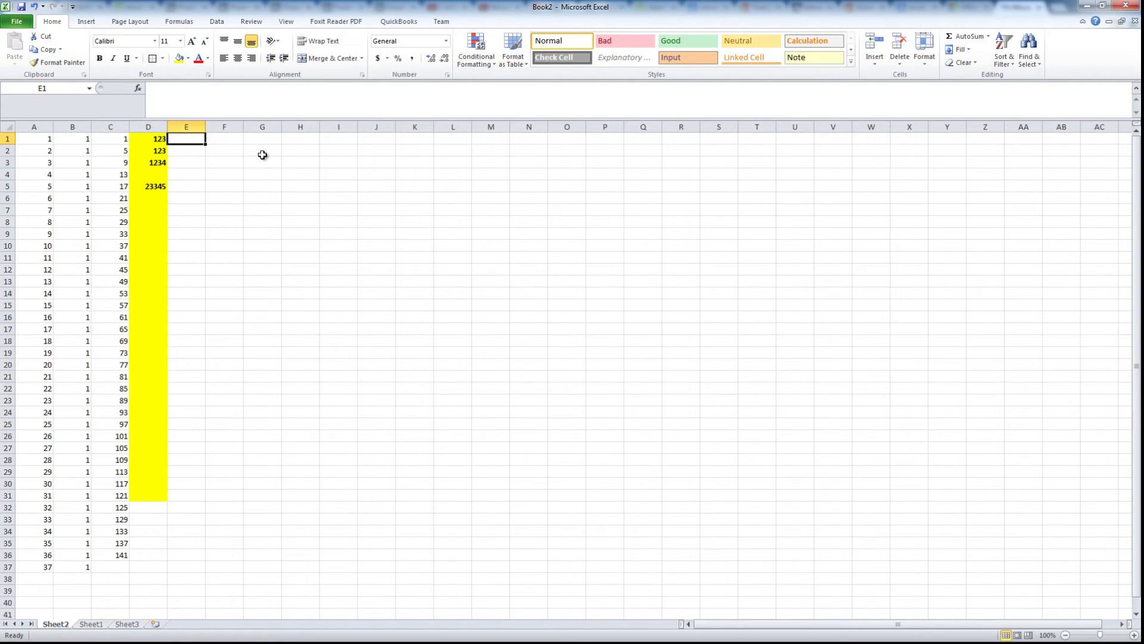
# Step: Enter 4/25/2014 and 4/30/2014 in E1:E2 and fill five-day dates down to 9/7/2014 in E28
pyautogui.write('4/25/')
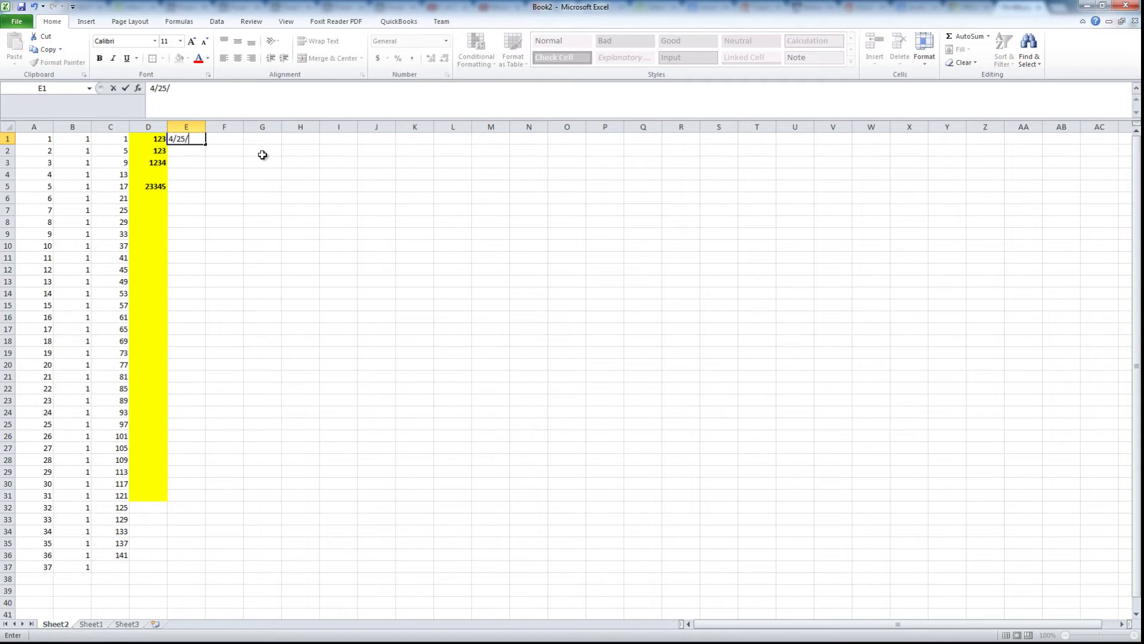
pyautogui.write('2014')
pyautogui.press('Return')
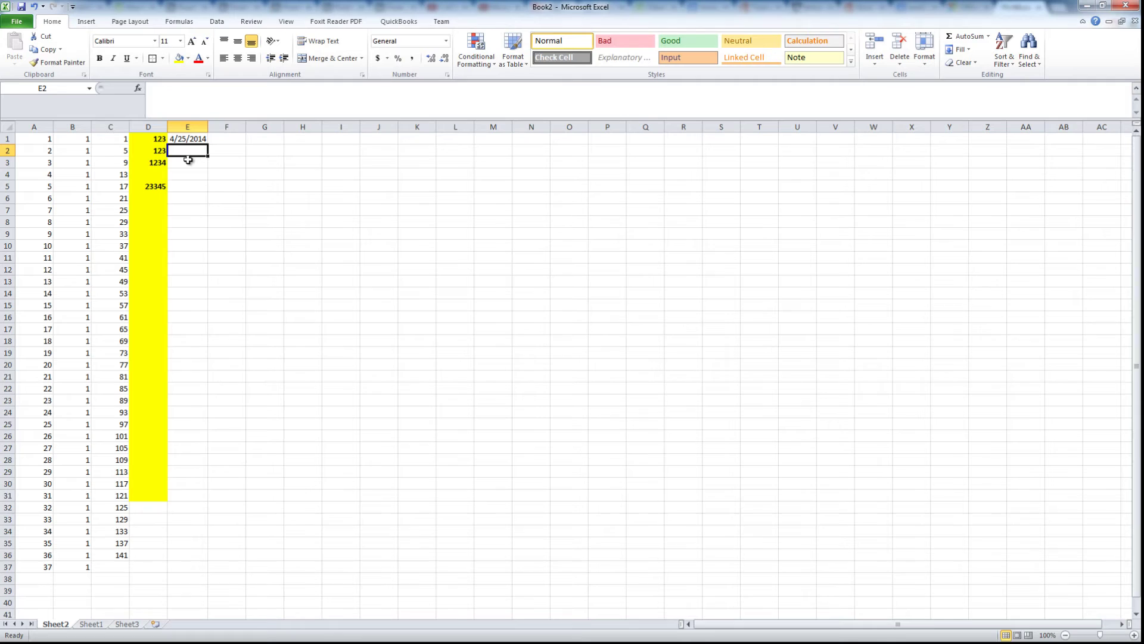
pyautogui.write('4/')
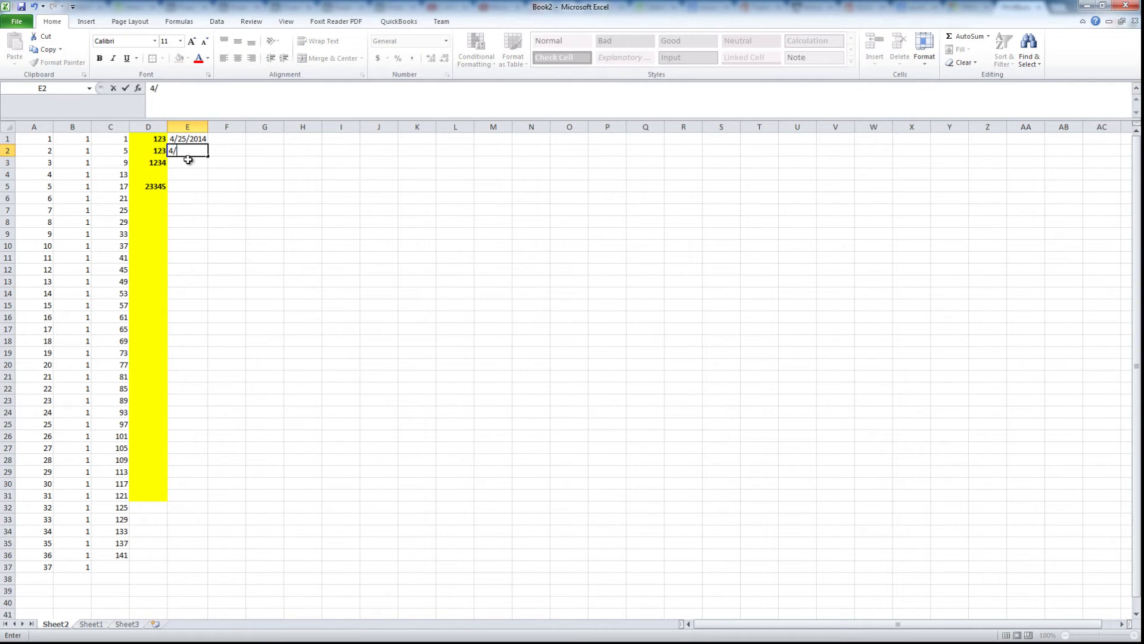
pyautogui.write('30/2014')
pyautogui.press('Return')
pyautogui.moveTo(189, 139); pyautogui.dragTo(205, 464)
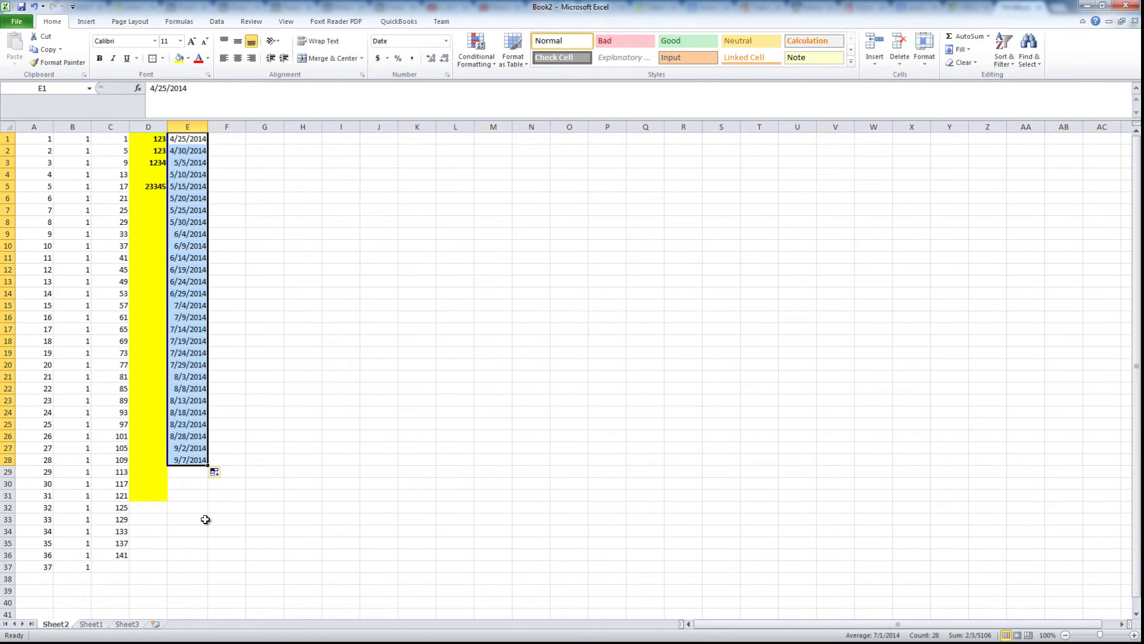
# Step: Review the Auto Fill choices for the date series and leave the dates unchanged
pyautogui.click(219, 475)
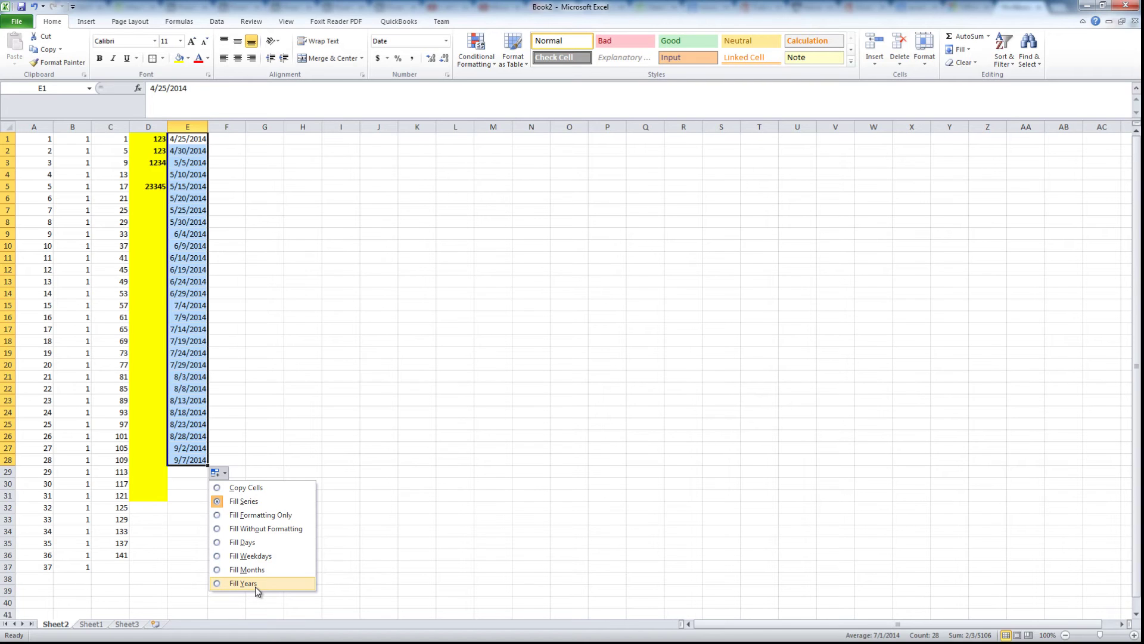
pyautogui.click(236, 141)
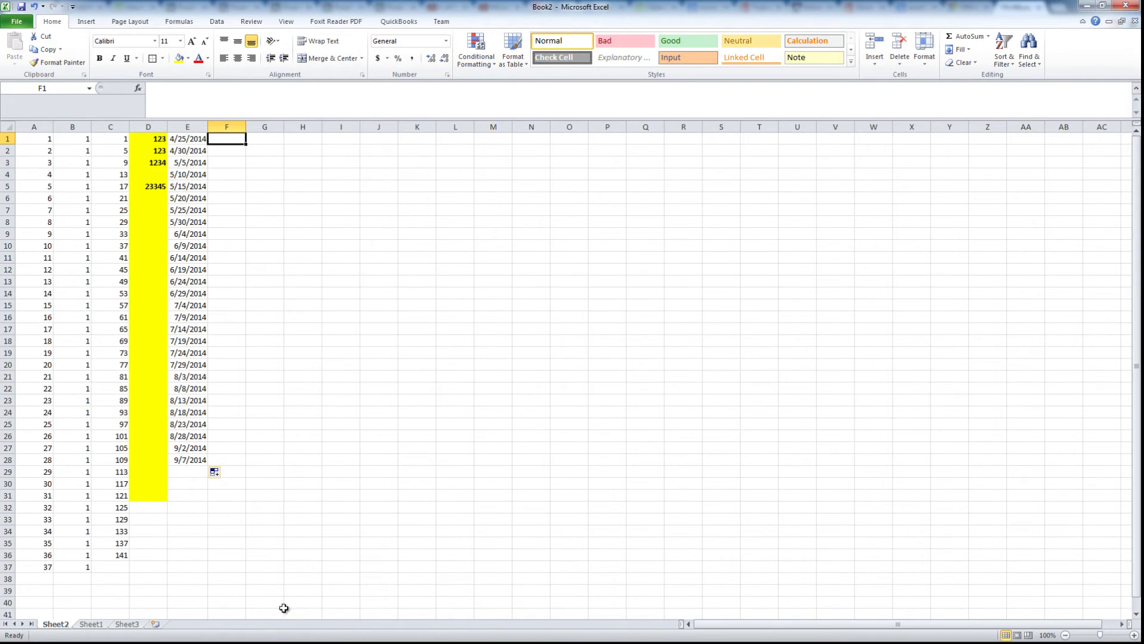
# Step: On Sheet3, enter the tasks Create a blueprint and Build a basement in B3:B4
pyautogui.click(132, 631)
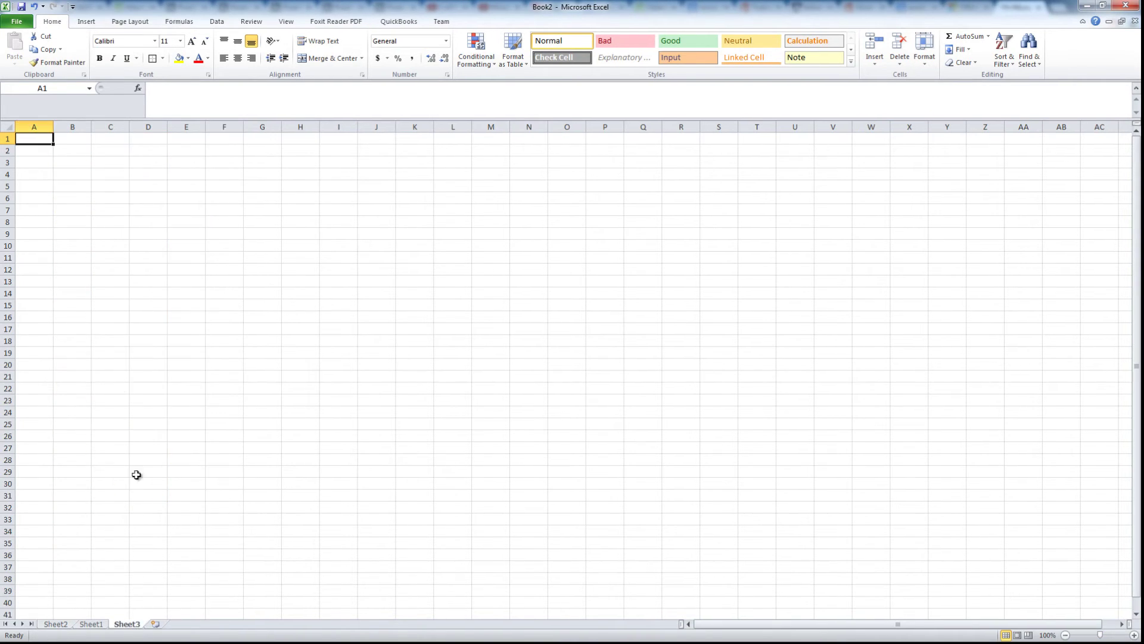
pyautogui.click(72, 163)
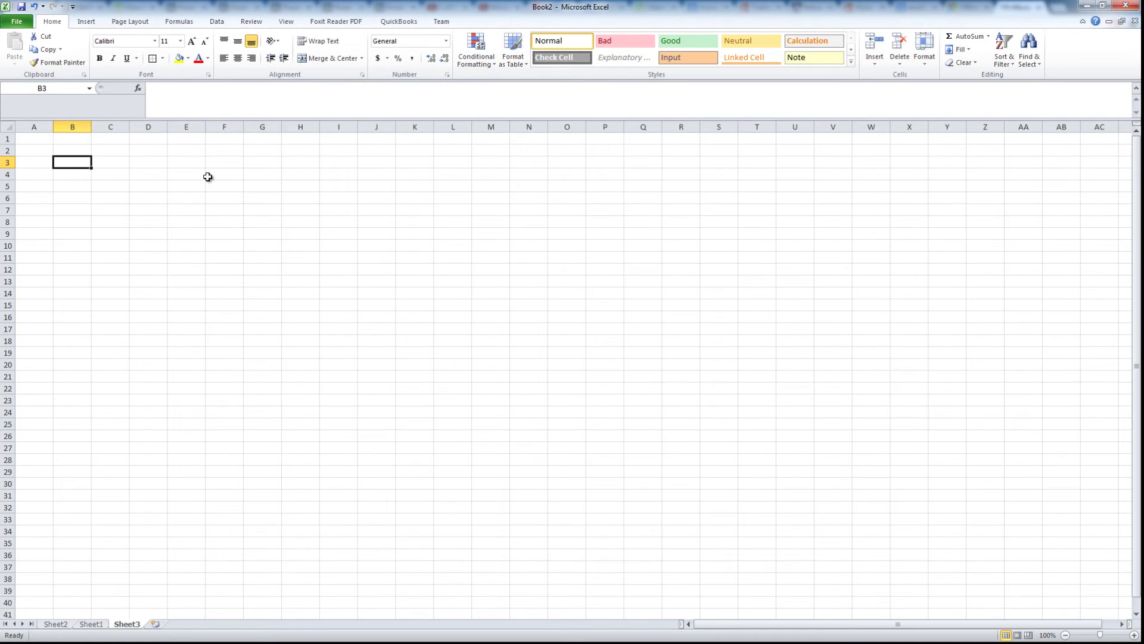
pyautogui.write('Create ')
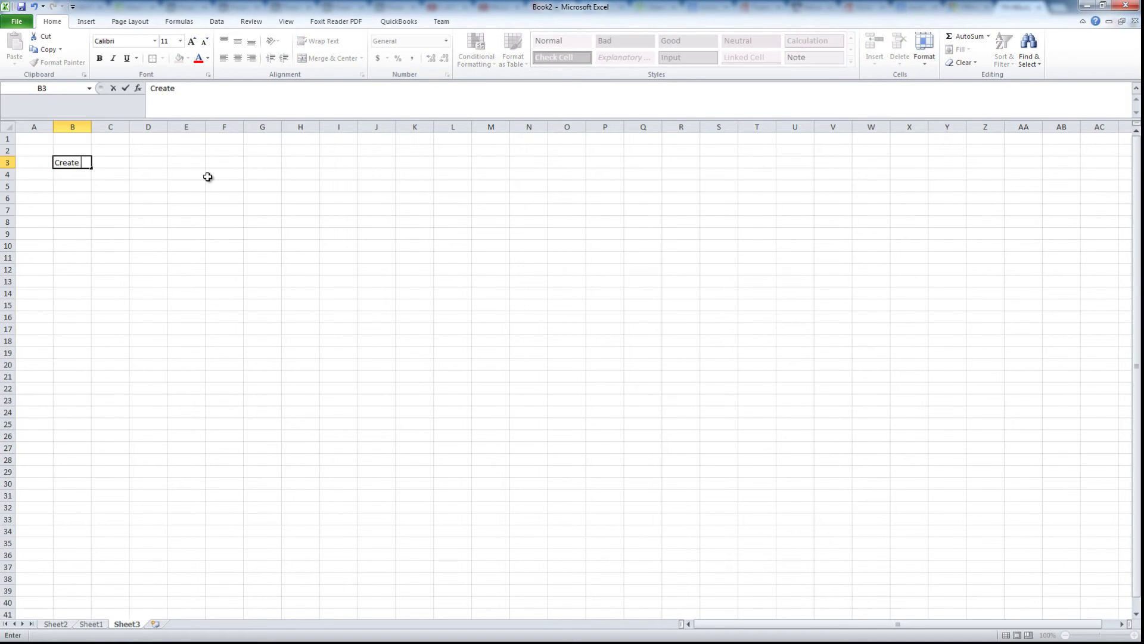
pyautogui.write('a blueprint')
pyautogui.press('Return')
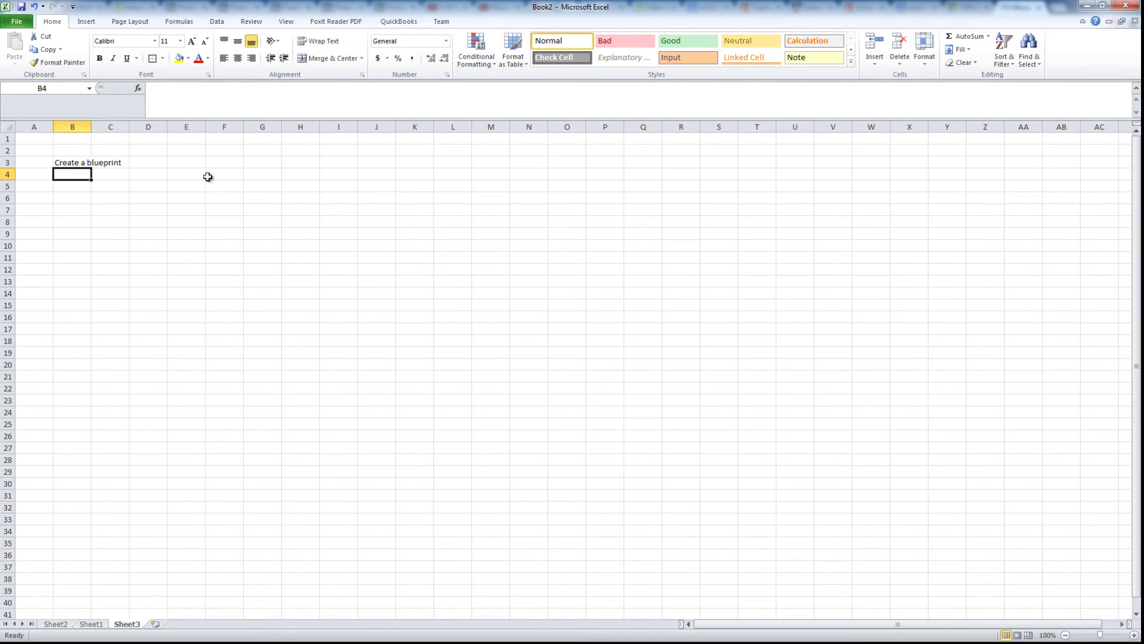
pyautogui.write('Build a based')
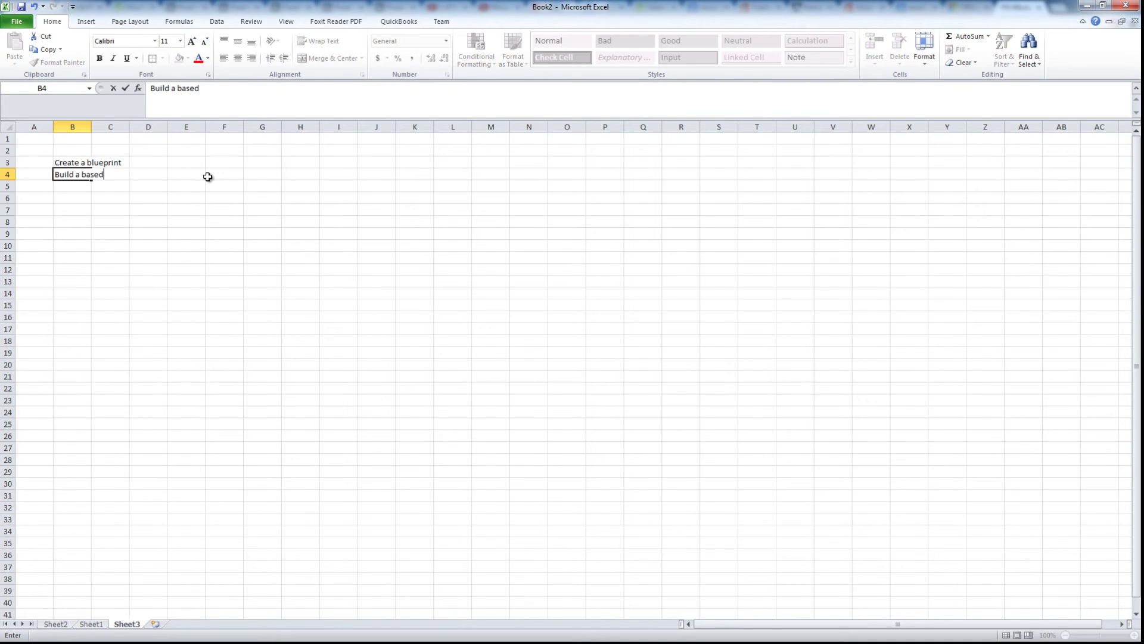
pyautogui.write('me')
pyautogui.press('BackSpace')
pyautogui.press('BackSpace')
pyautogui.press('BackSpace')
pyautogui.press('BackSpace')
pyautogui.write('ement')
pyautogui.press('Return')
# Step: Number the tasks 1 and 2, add Build a house in B5, and extend numbering to 3
pyautogui.click(34, 160)
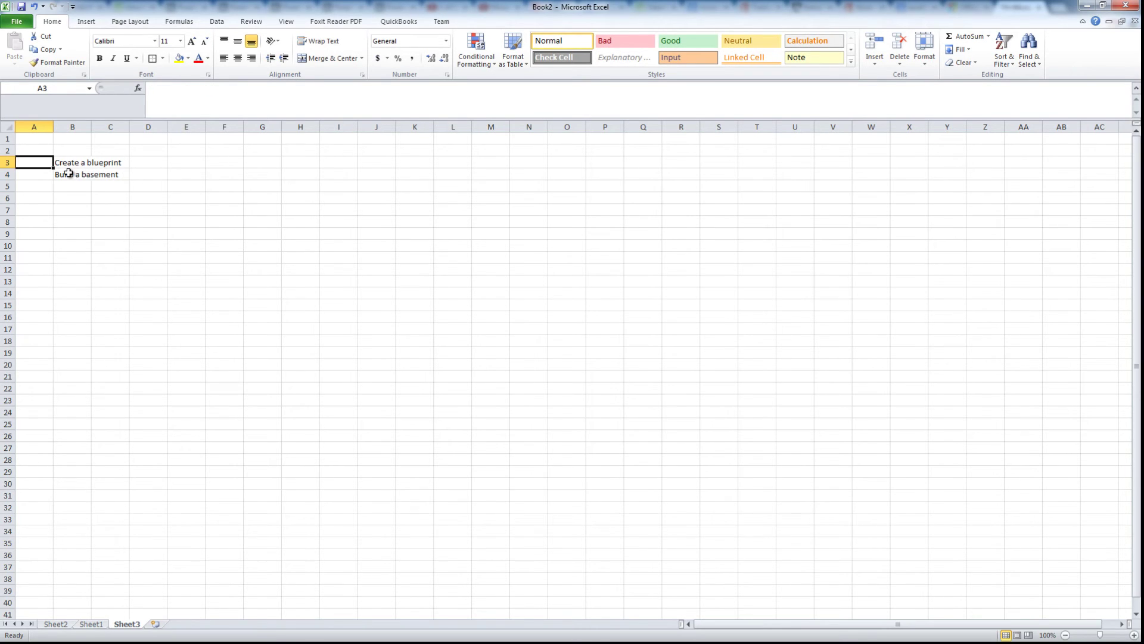
pyautogui.write('1')
pyautogui.click(52, 209)
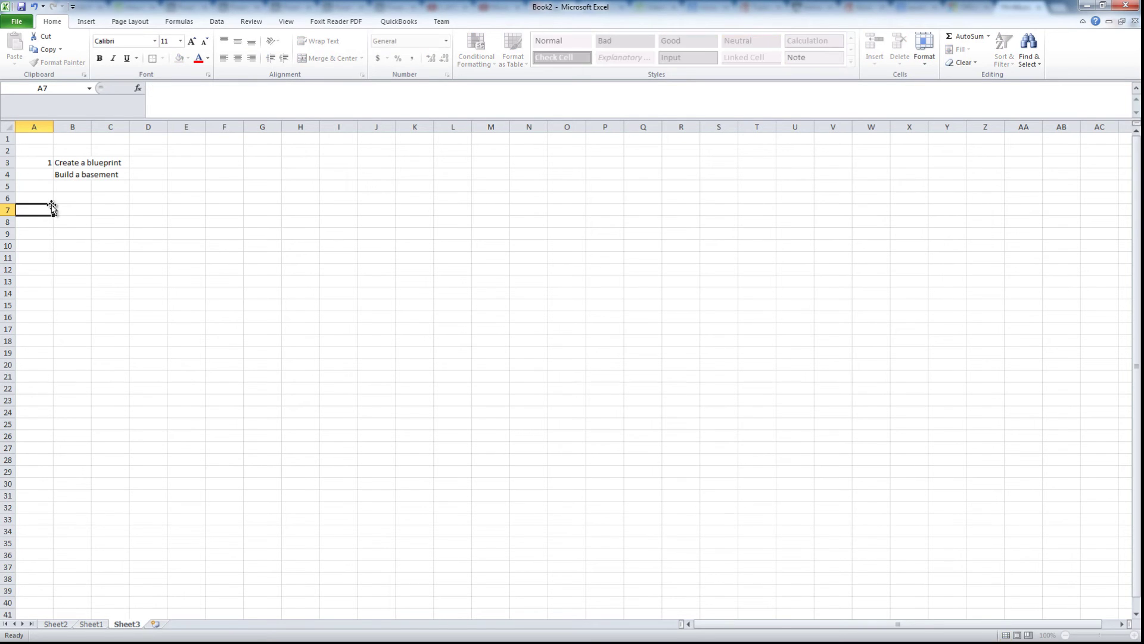
pyautogui.click(46, 174)
pyautogui.write('2')
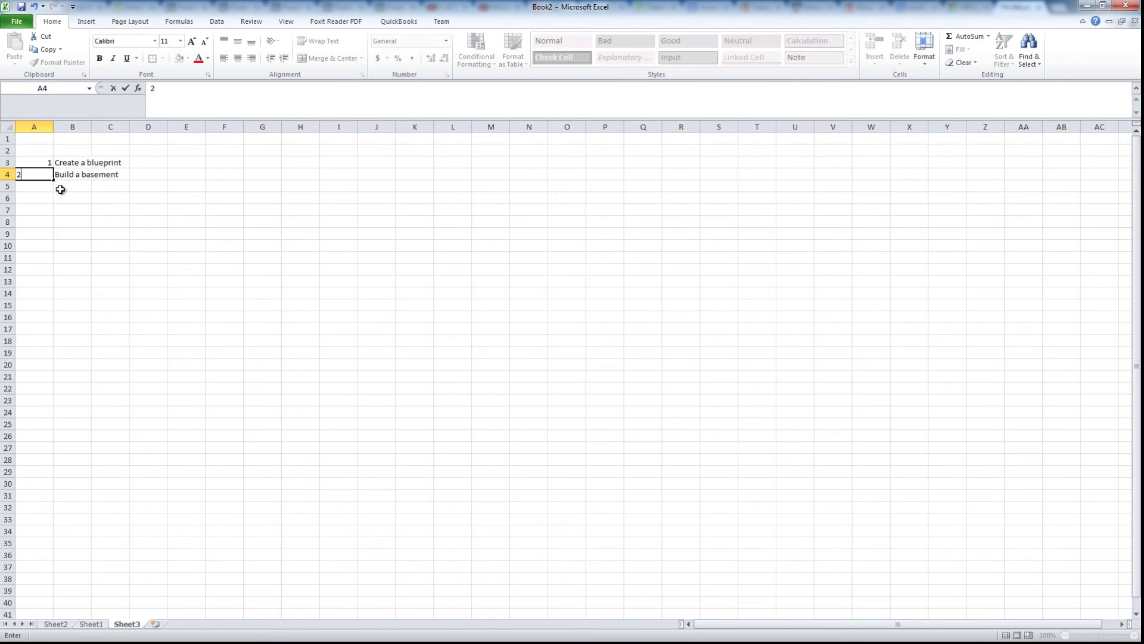
pyautogui.click(69, 186)
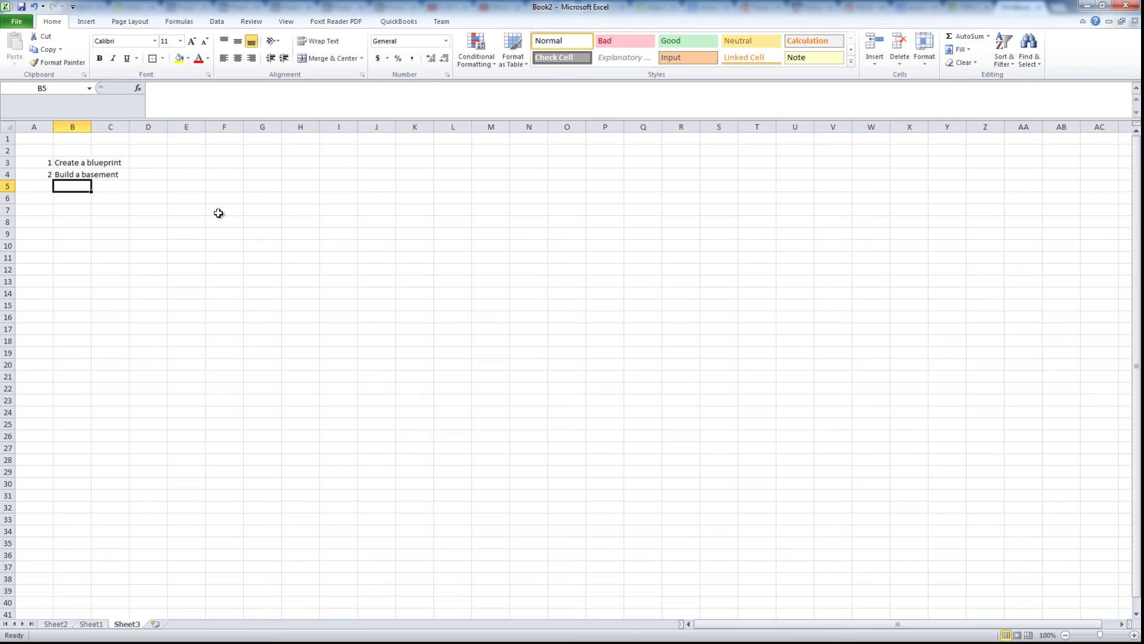
pyautogui.write('Buil')
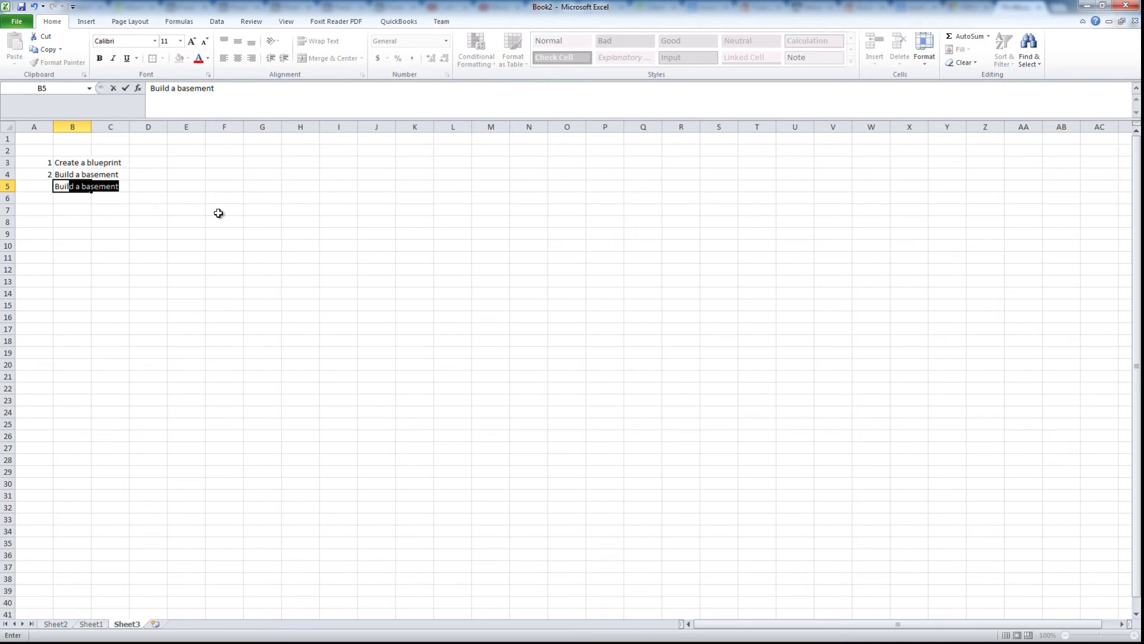
pyautogui.write('d a house')
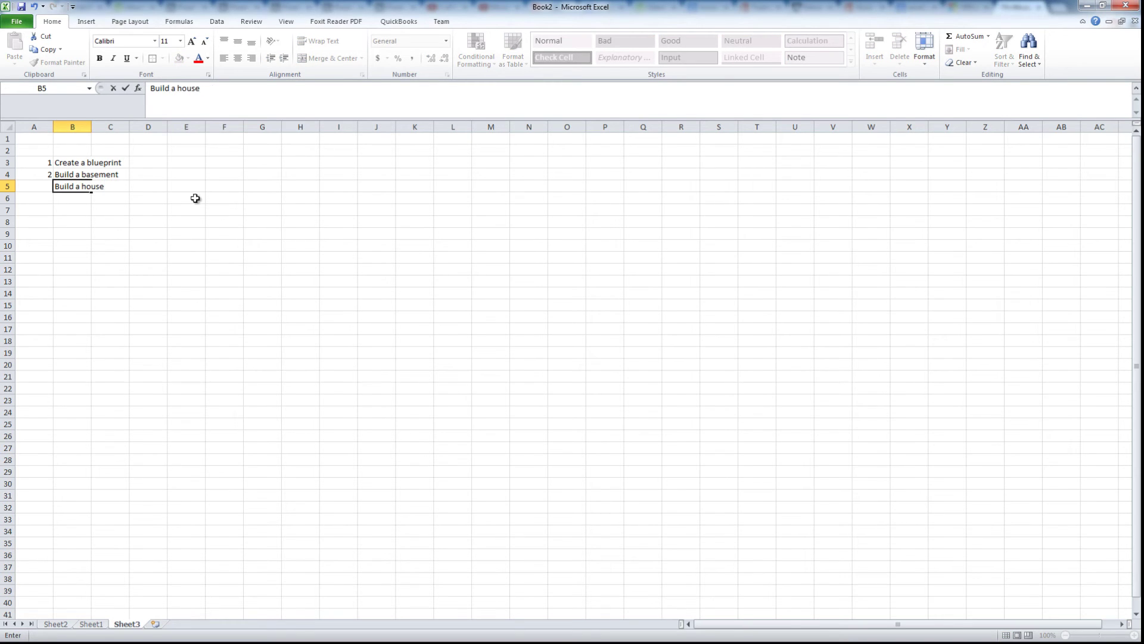
pyautogui.moveTo(45, 160); pyautogui.dragTo(55, 193)
pyautogui.click(50, 220)
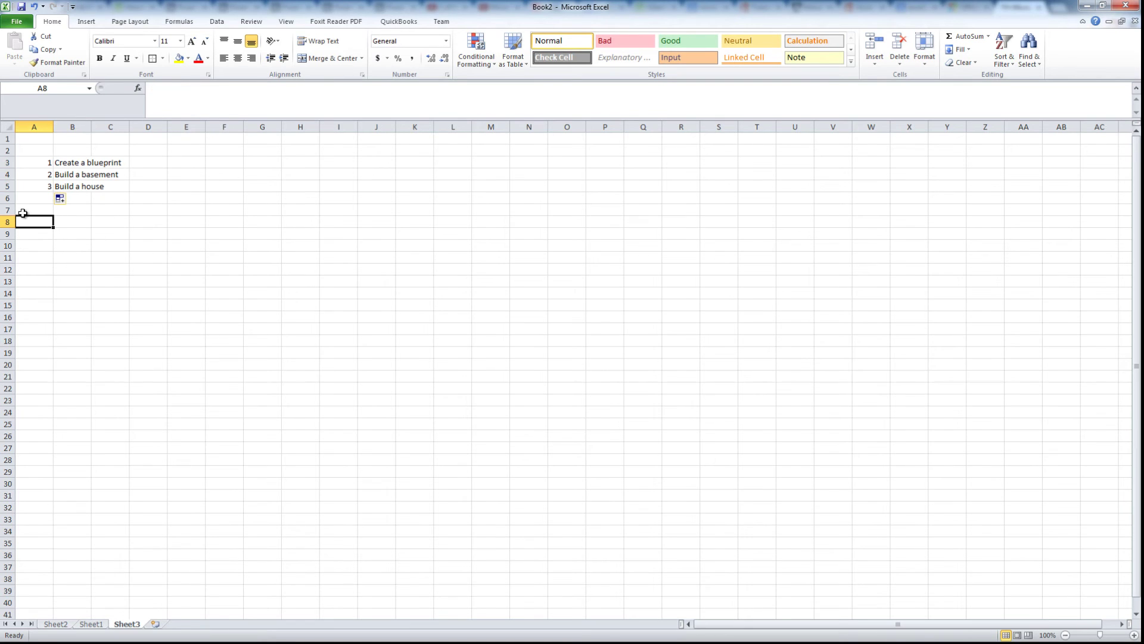
# Step: Insert a blank row 5 above Build a house
pyautogui.click(7, 188)
pyautogui.rightClick(7, 188)
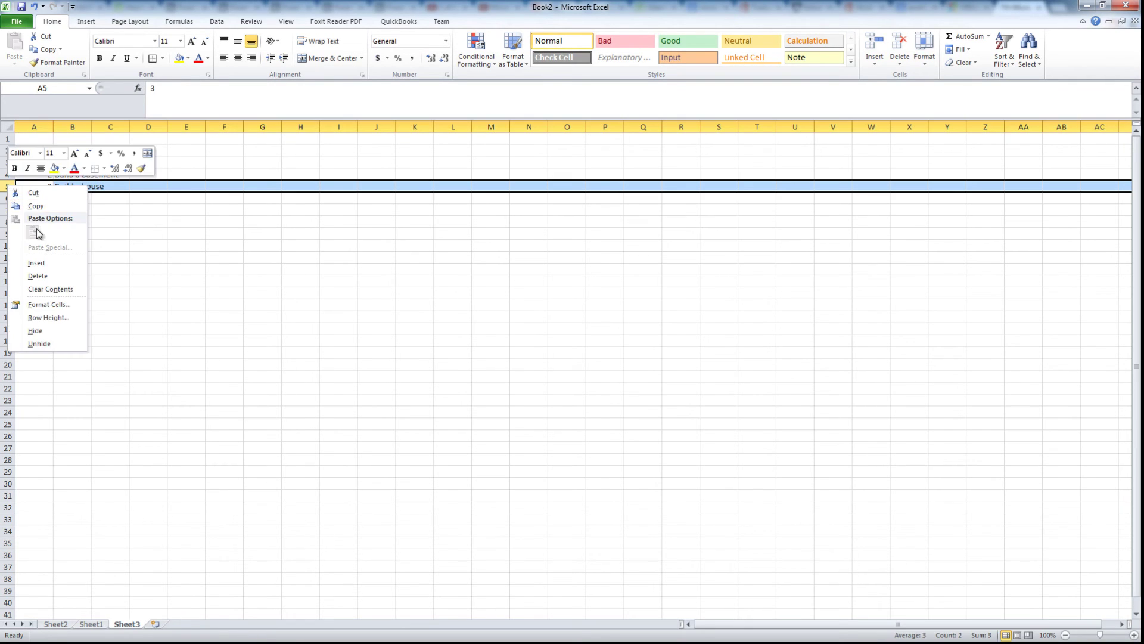
pyautogui.click(39, 263)
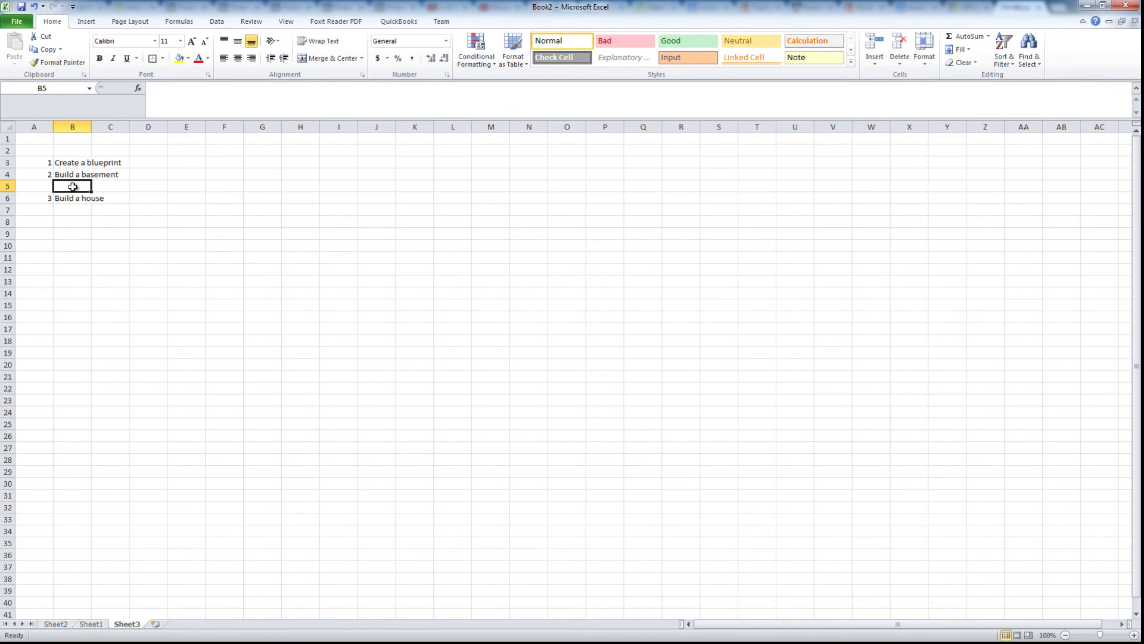
# Step: Enter Connect plumbing in B5 and renumber the tasks 1 to 4
pyautogui.click(73, 186)
pyautogui.write('Connec')
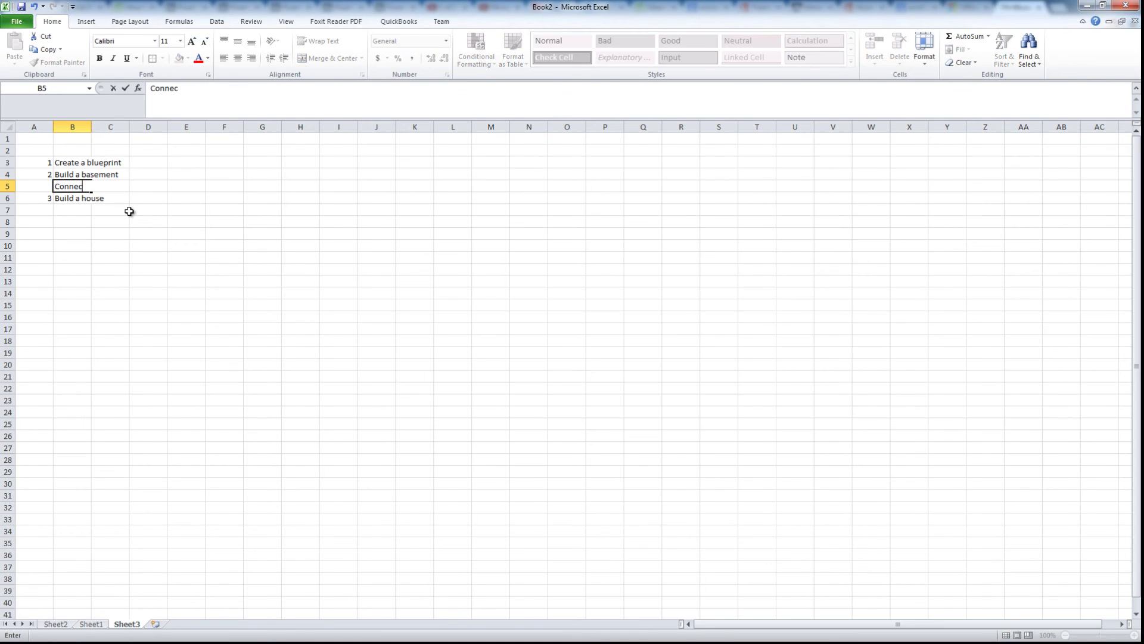
pyautogui.write('t plumbing')
pyautogui.click(43, 186)
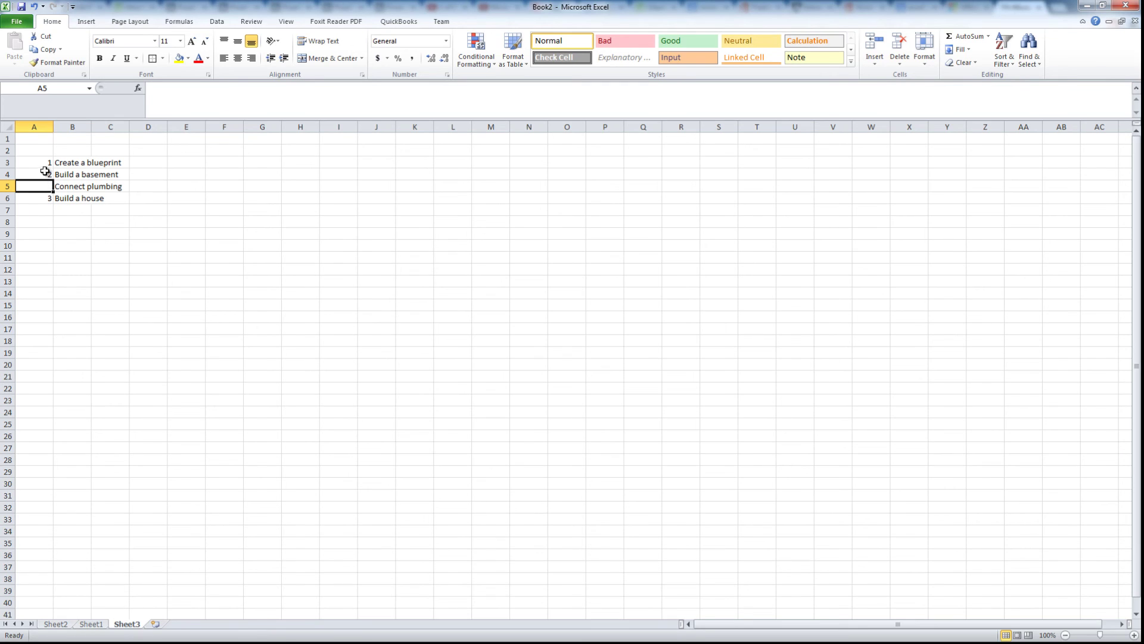
pyautogui.moveTo(45, 160); pyautogui.dragTo(52, 201)
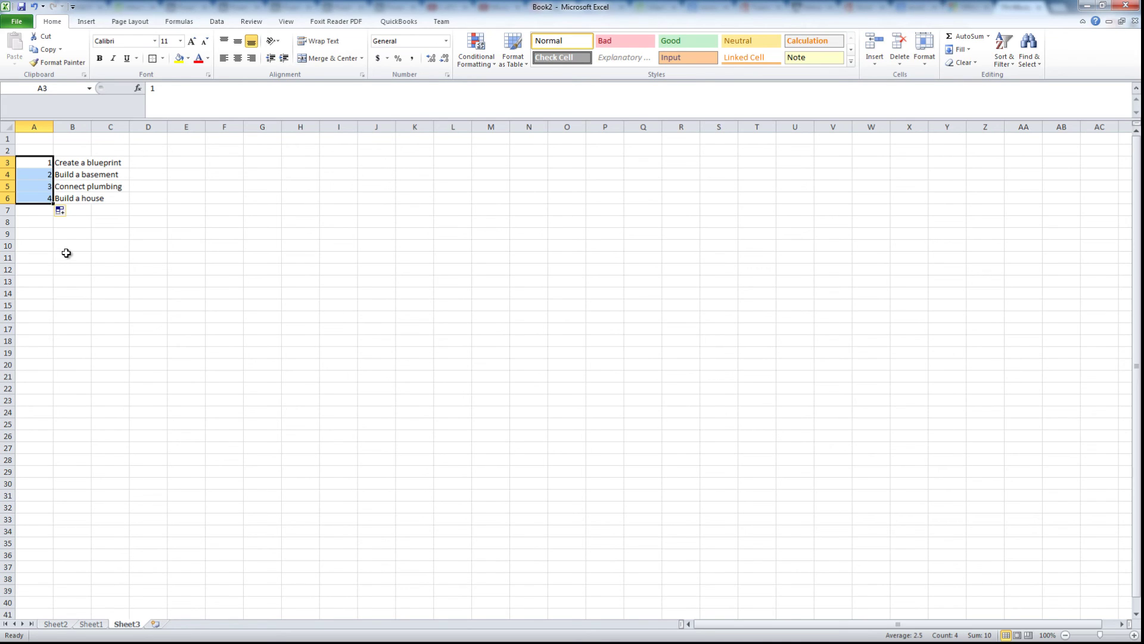
# Step: Undo the fill and replace the 2 in A4 with the formula =A3+1
pyautogui.hotkey('ctrl', 'z')
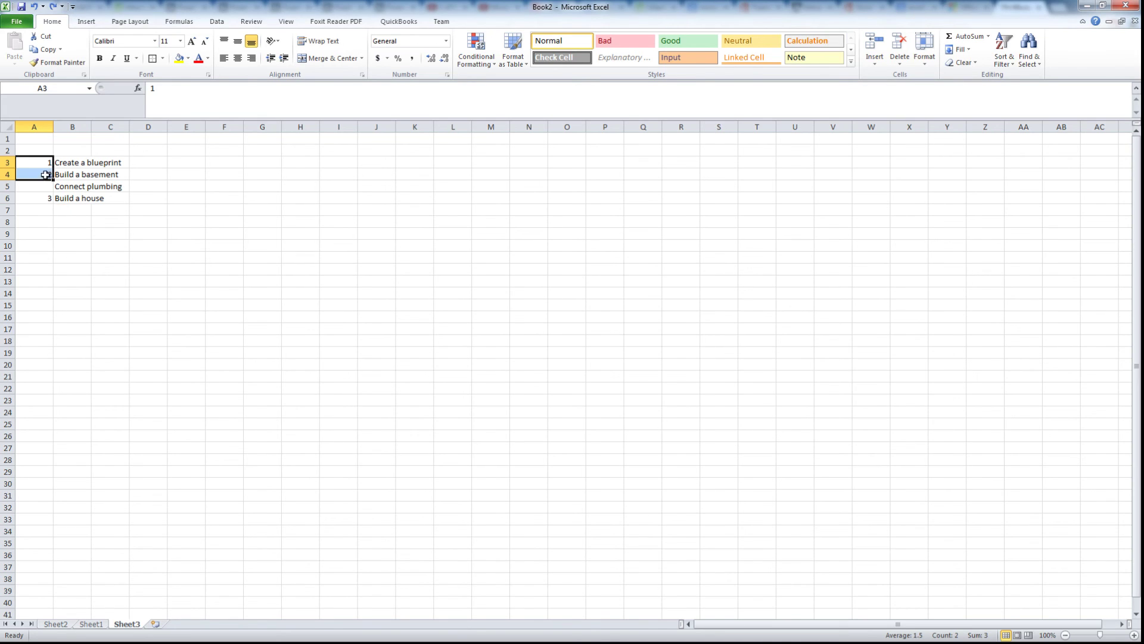
pyautogui.click(47, 174)
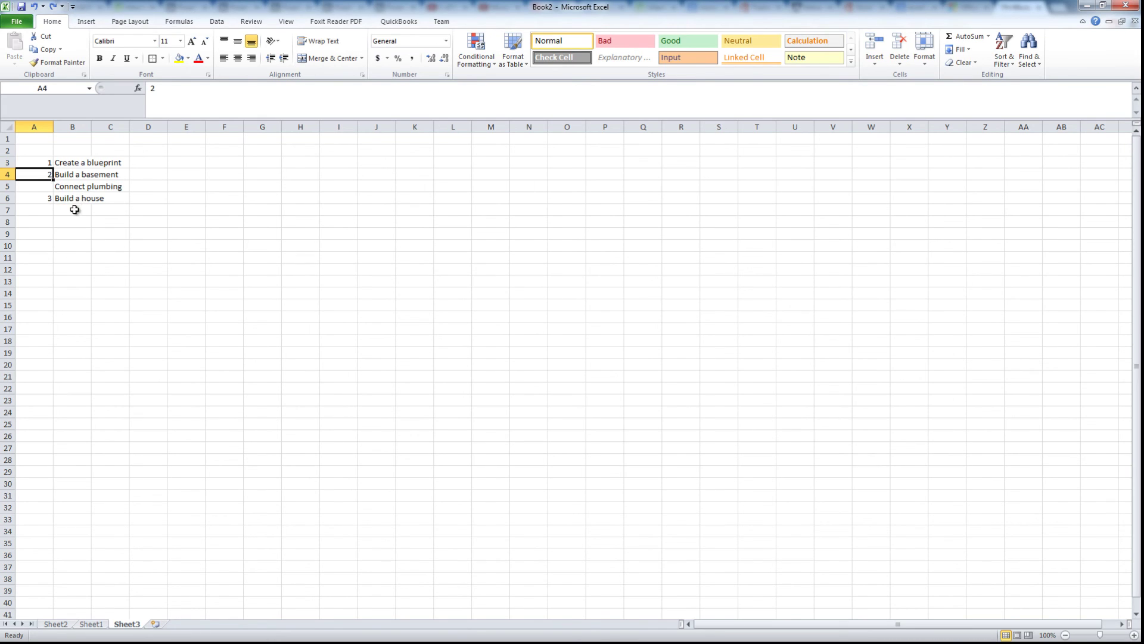
pyautogui.click(45, 165)
pyautogui.click(49, 173)
pyautogui.moveTo(156, 90); pyautogui.dragTo(147, 90)
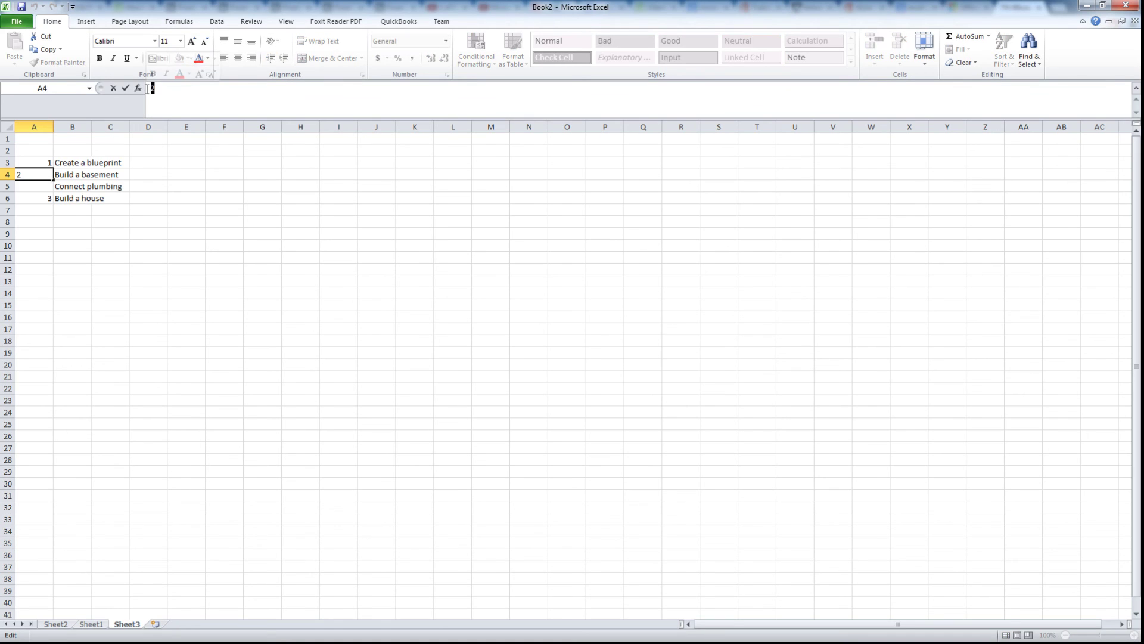
pyautogui.write('=')
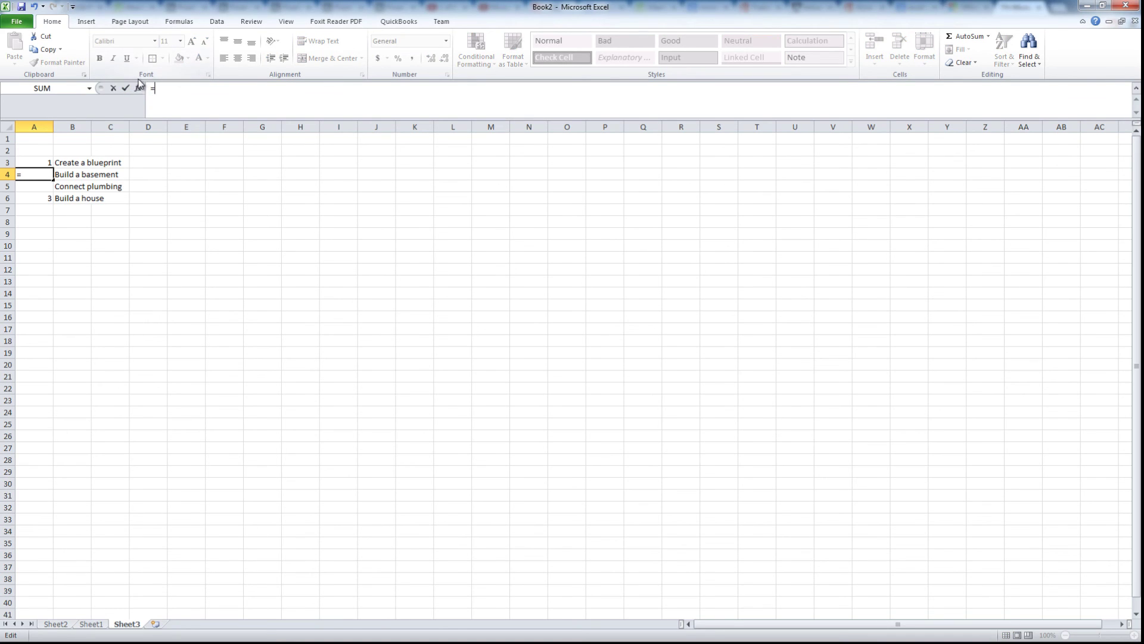
pyautogui.click(48, 159)
pyautogui.write('+1')
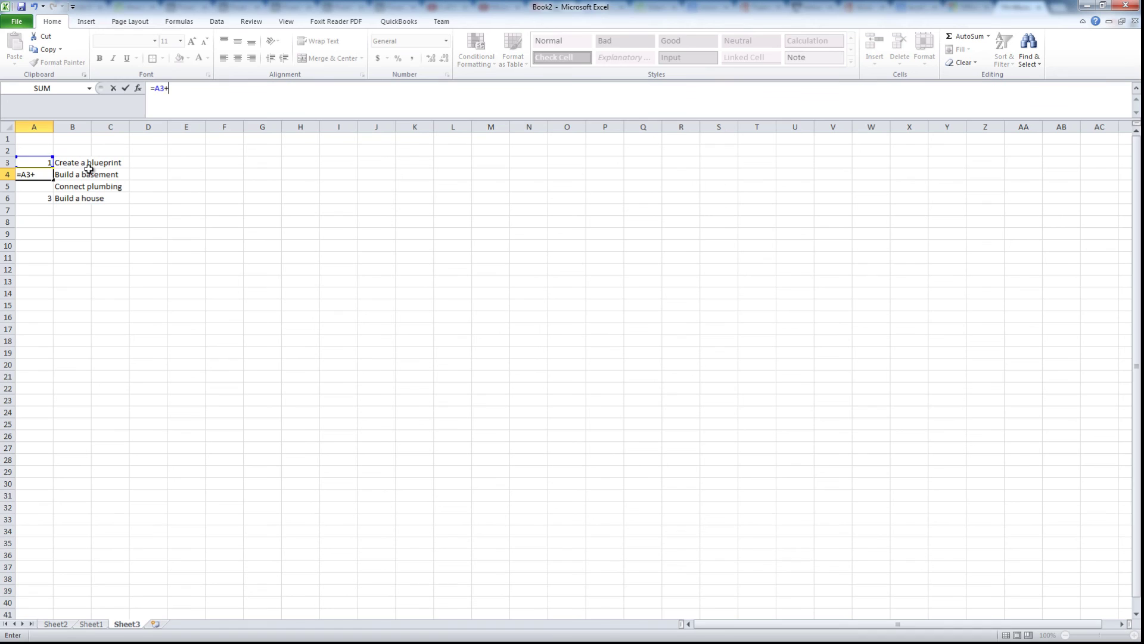
pyautogui.press('Return')
# Step: Copy the A4 formula into A5:A6 so they show 3 and 4
pyautogui.click(37, 174)
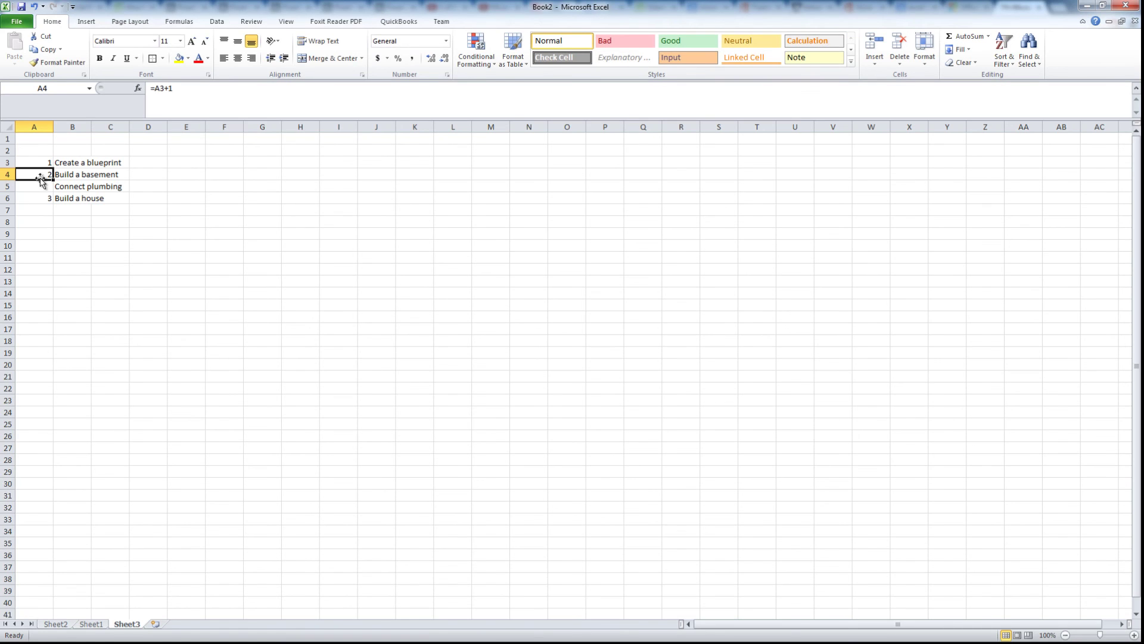
pyautogui.hotkey('ctrl', 'c')
pyautogui.moveTo(44, 188); pyautogui.dragTo(45, 198)
pyautogui.hotkey('ctrl', 'v')
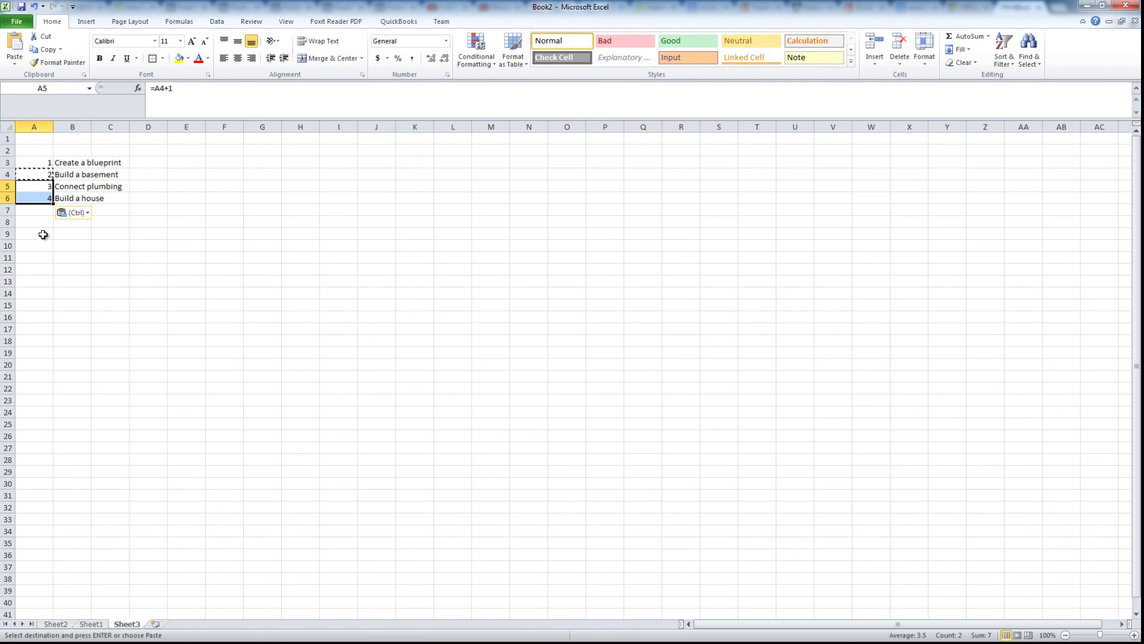